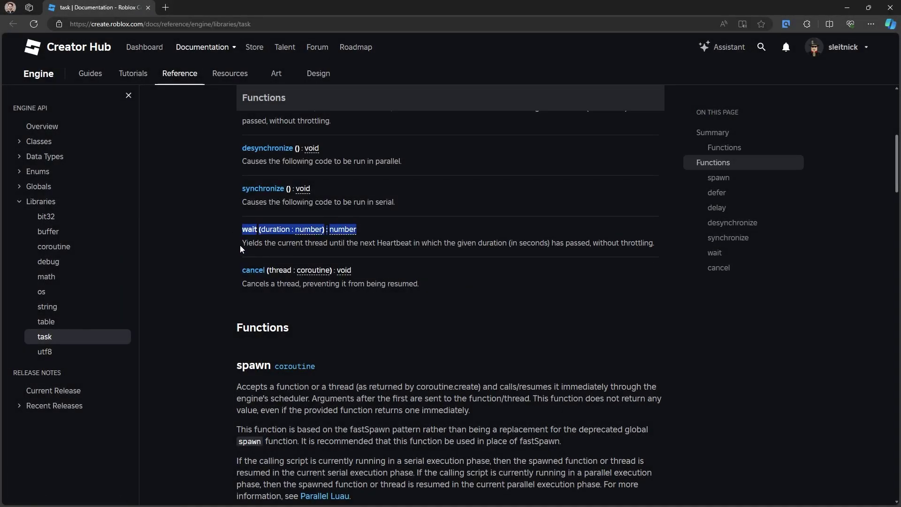
Highlight task.wait's description in the documentation to read it.
drag(241, 246, 320, 243)
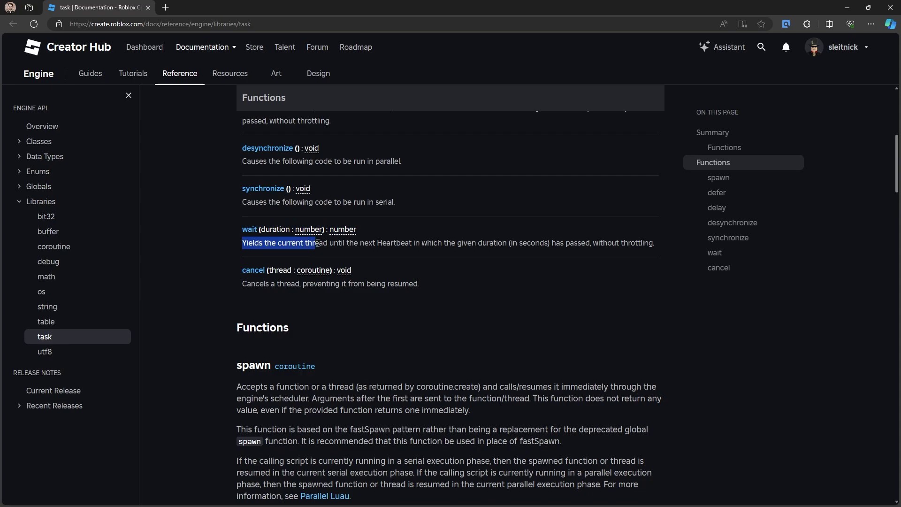
drag(319, 242, 629, 242)
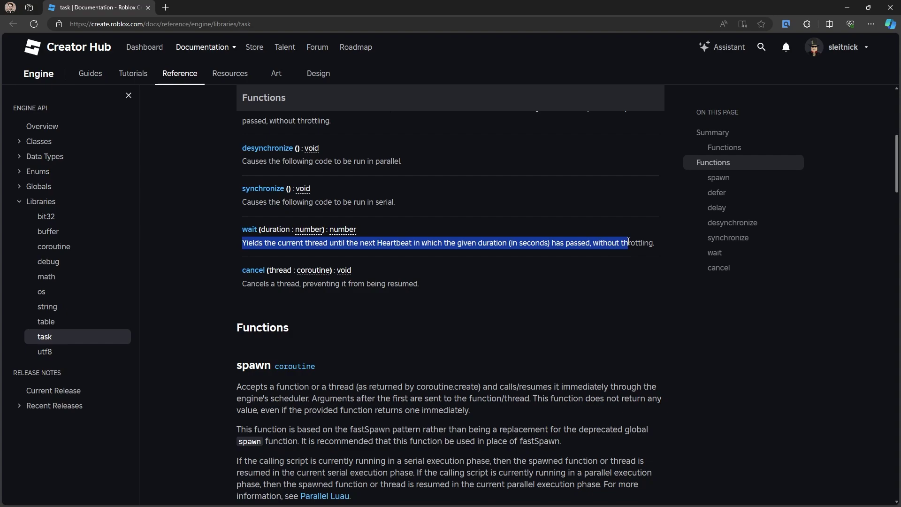
click(663, 241)
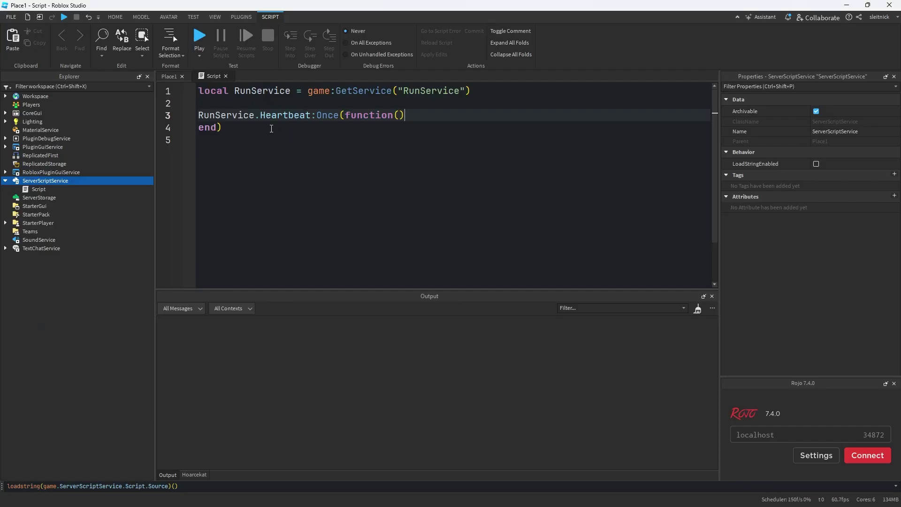
Write print("A"), task.wait(), print("B") in the Heartbeat callback and run it with loadstring.
click(347, 119)
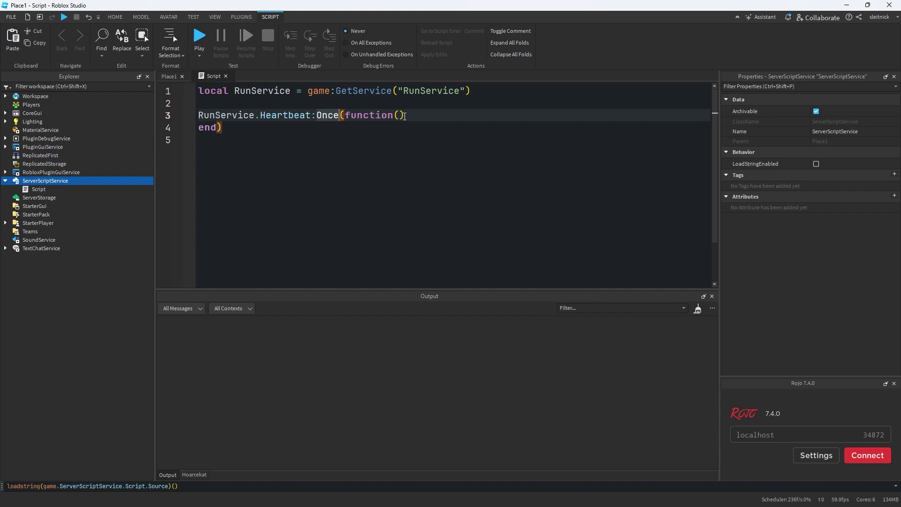
key(End)
key(Return)
text(print("A)
key(End)
key(Return)
text(task.wa)
key(Tab)
text(()
key(End)
key(Return)
text(print("B)
key(End)
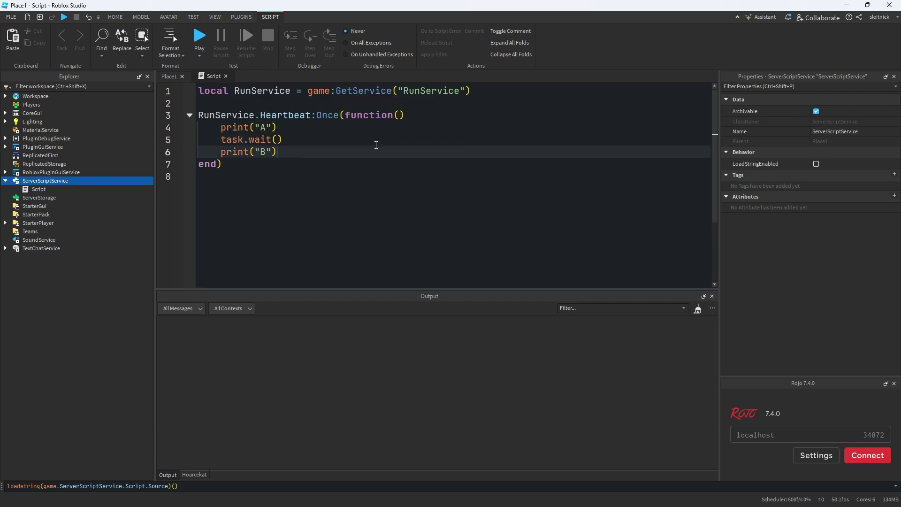
click(221, 486)
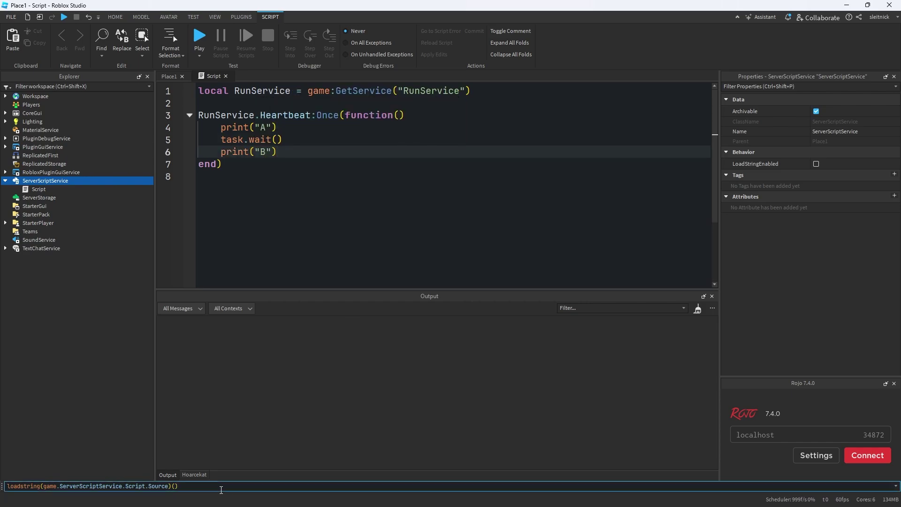
key(Return)
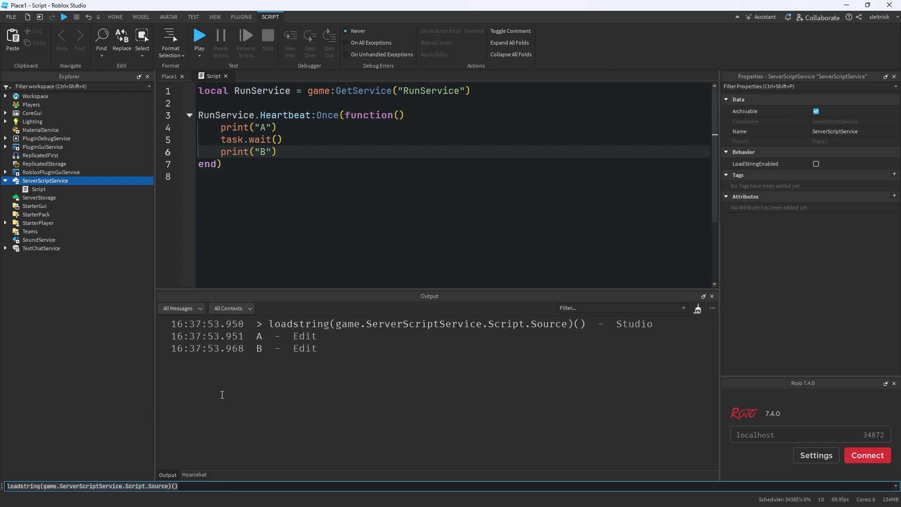
click(258, 336)
double_click(259, 348)
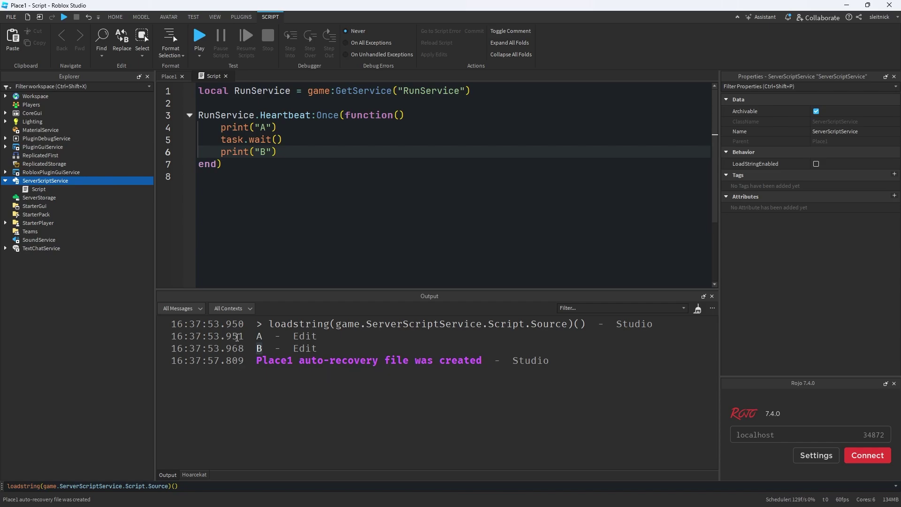
double_click(239, 337)
double_click(238, 348)
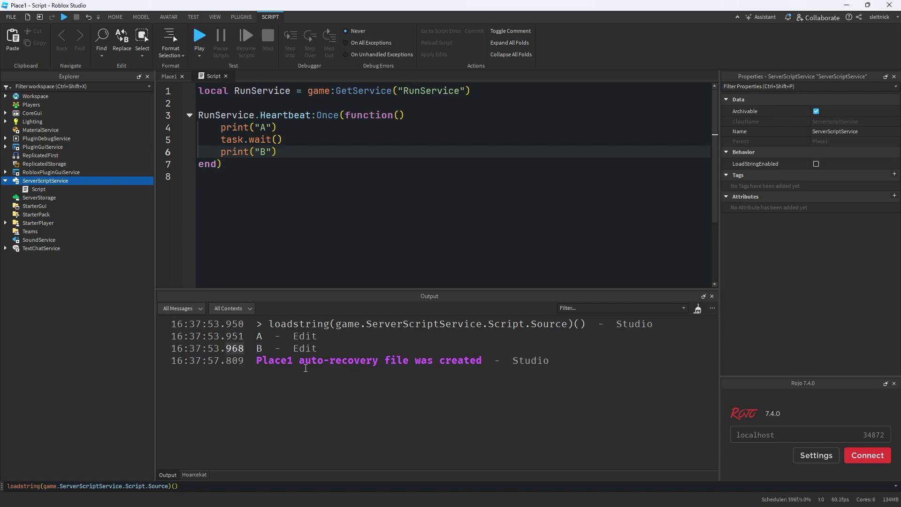
double_click(238, 336)
double_click(232, 336)
double_click(233, 336)
click(241, 348)
double_click(241, 348)
double_click(260, 336)
click(266, 348)
click(292, 144)
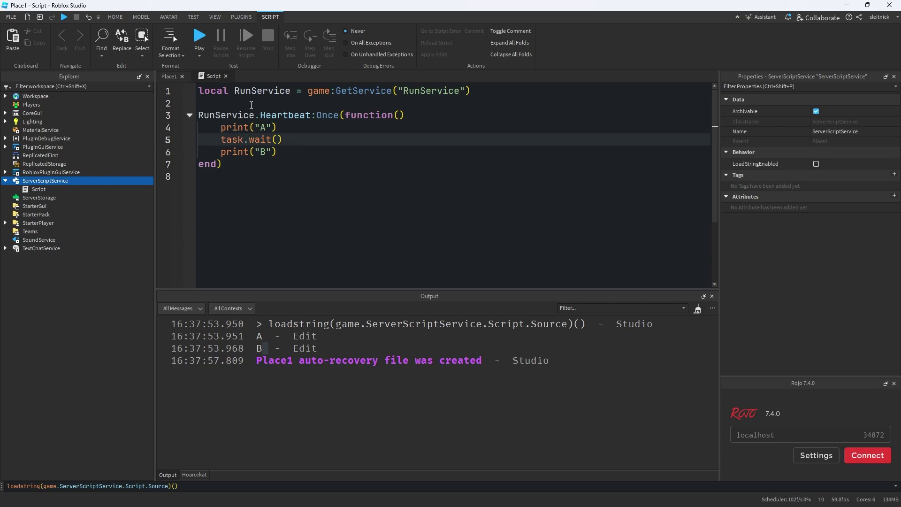
Change the Heartbeat callback to RenderStepped and rerun the script.
double_click(285, 115)
text(R)
key(Return)
click(92, 485)
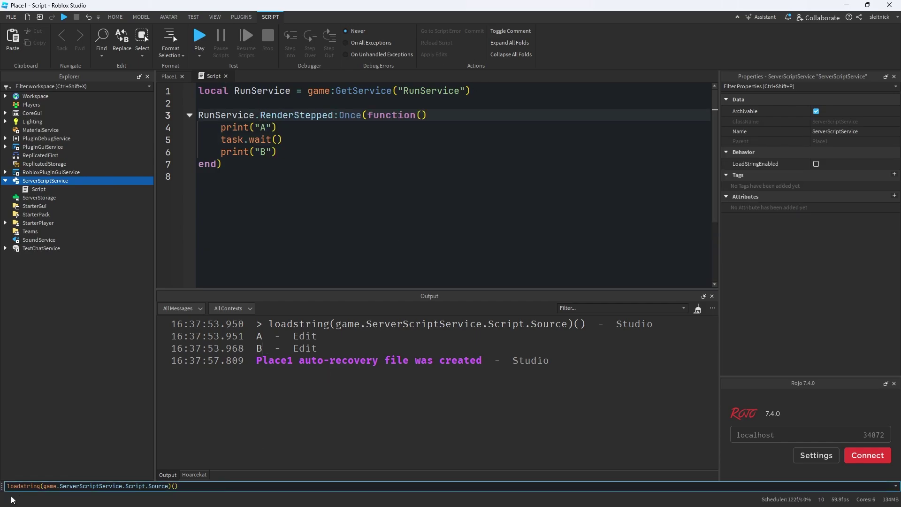
key(Return)
click(312, 386)
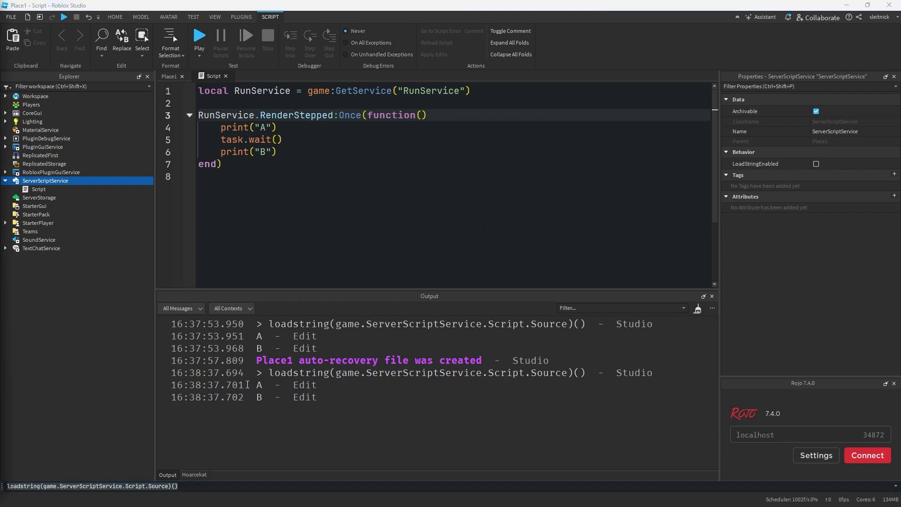
Compare the B timestamp milliseconds (702) across another run of the script.
double_click(235, 397)
click(243, 397)
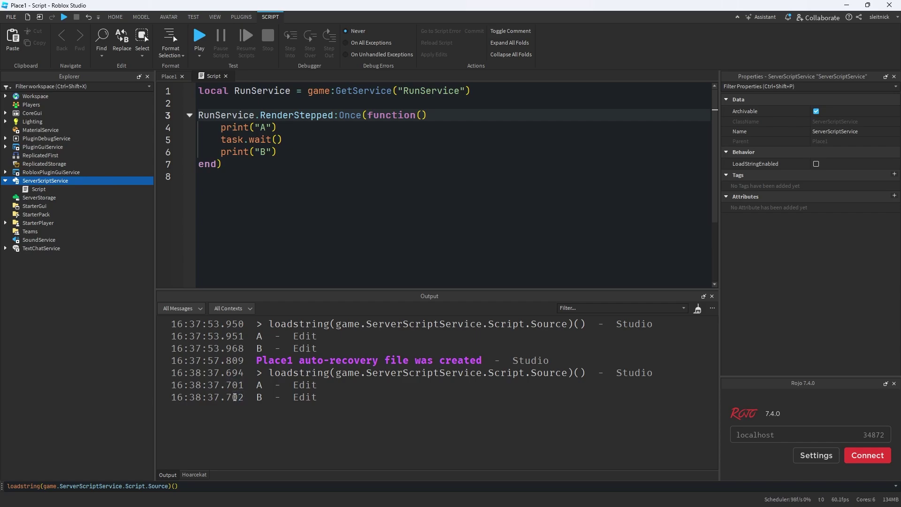
drag(235, 395, 227, 389)
click(217, 484)
key(Return)
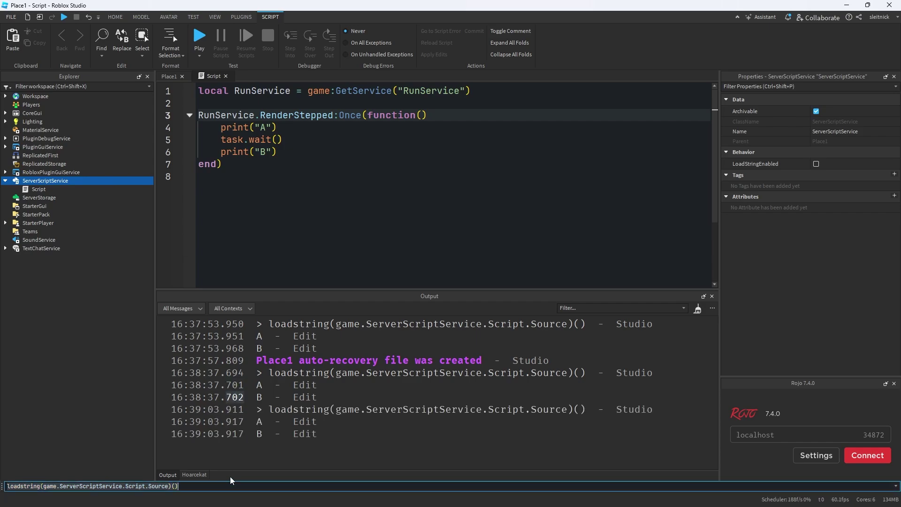
double_click(236, 433)
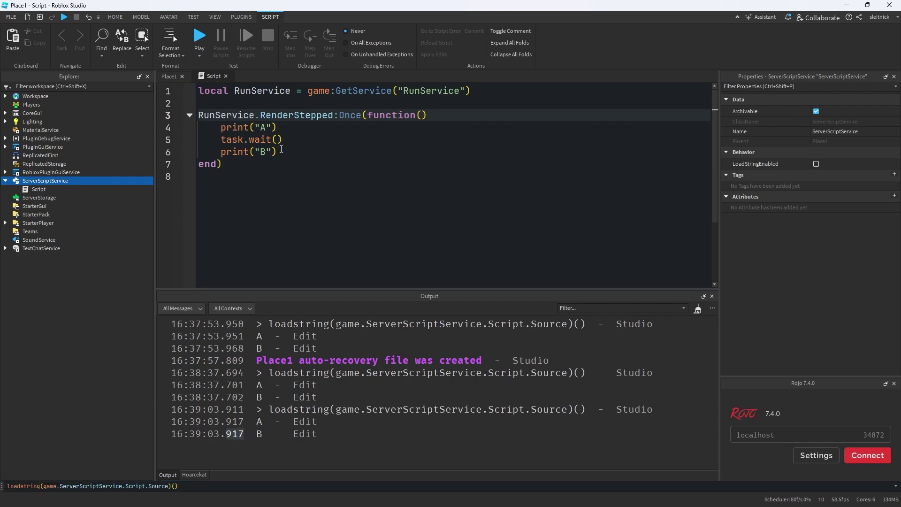
Select the task.wait() call on line 5 to point it out.
click(236, 141)
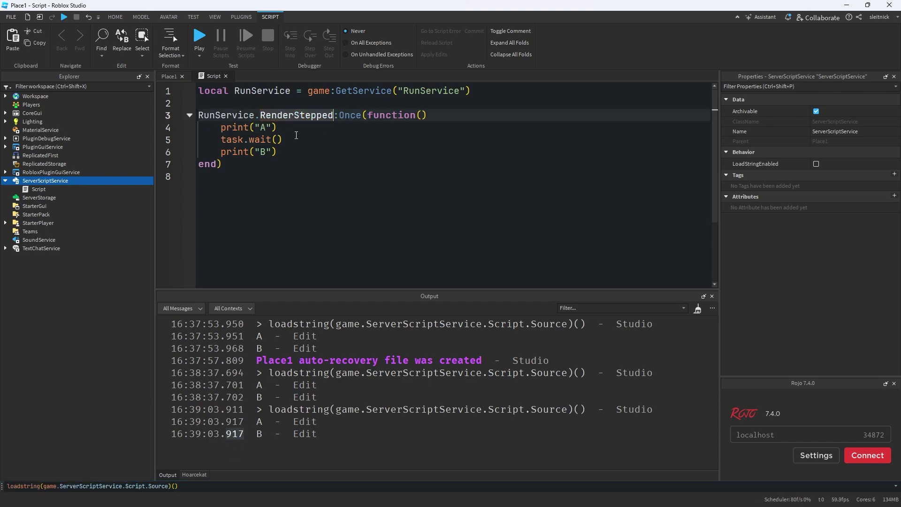
click(291, 140)
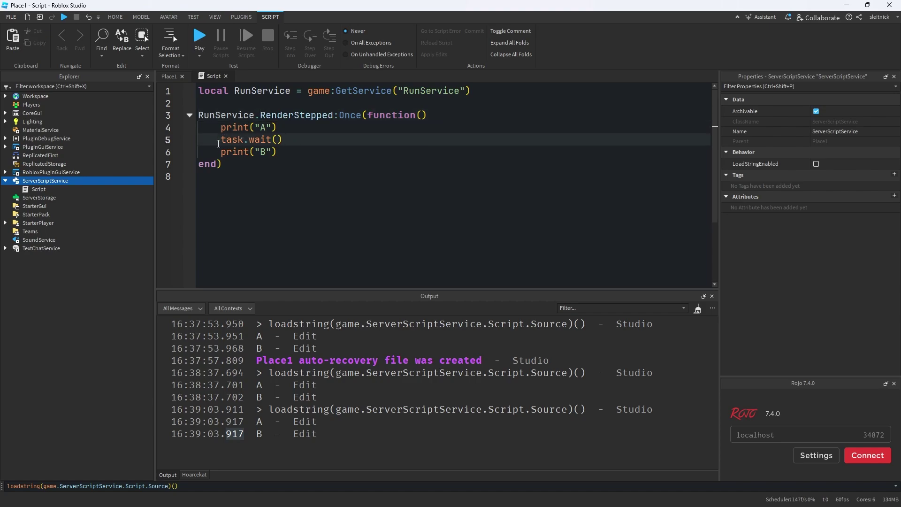
drag(220, 139, 304, 140)
click(304, 140)
Duplicate the wait and print lines so the callback prints C, then run it.
drag(279, 153, 291, 128)
key(ctrl+c)
click(282, 152)
key(ctrl+v)
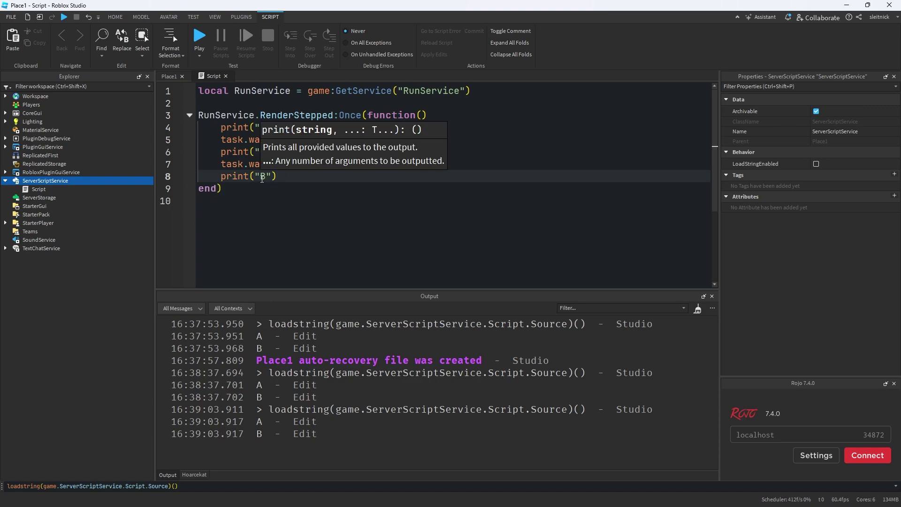
double_click(263, 178)
text(C)
click(252, 485)
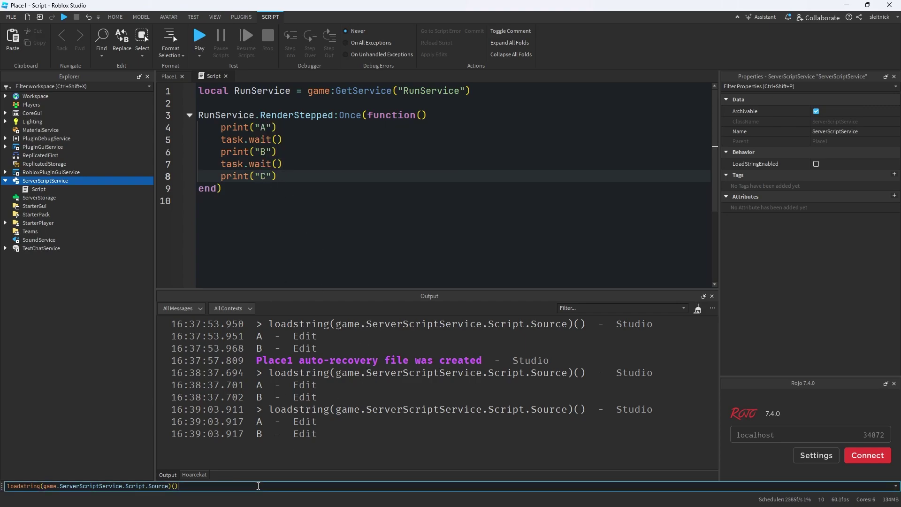
key(Return)
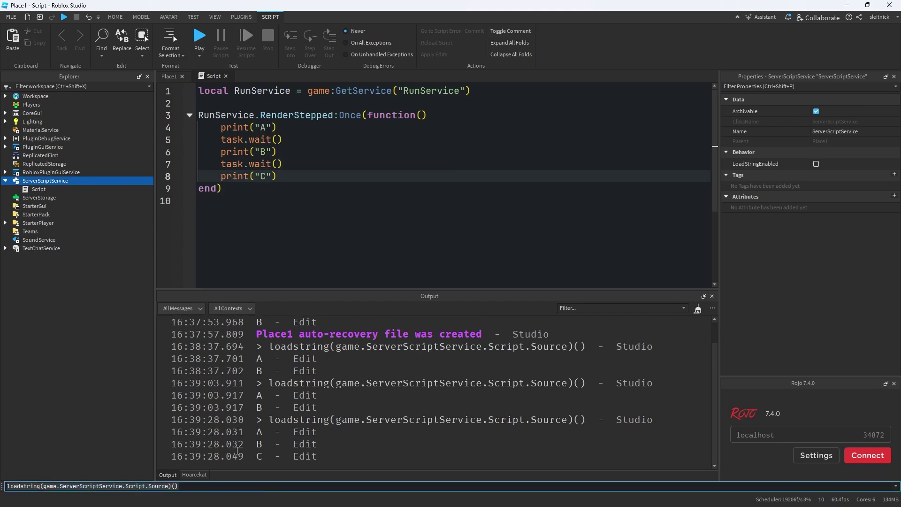
Compare the A, B and C output timestamps by highlighting each line.
double_click(237, 457)
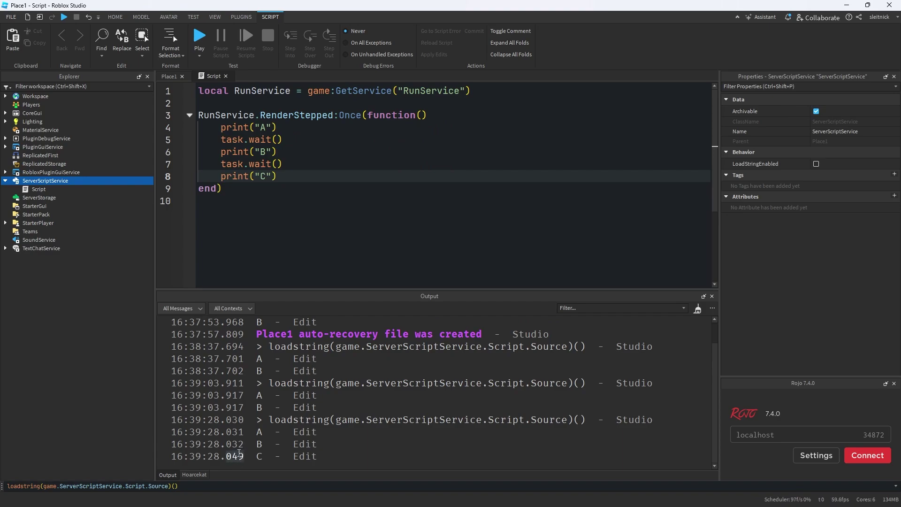
double_click(236, 444)
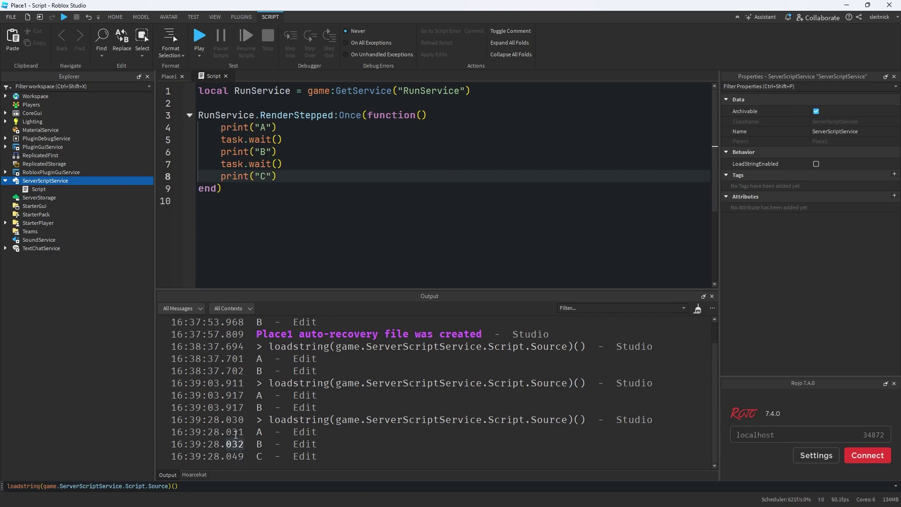
triple_click(165, 441)
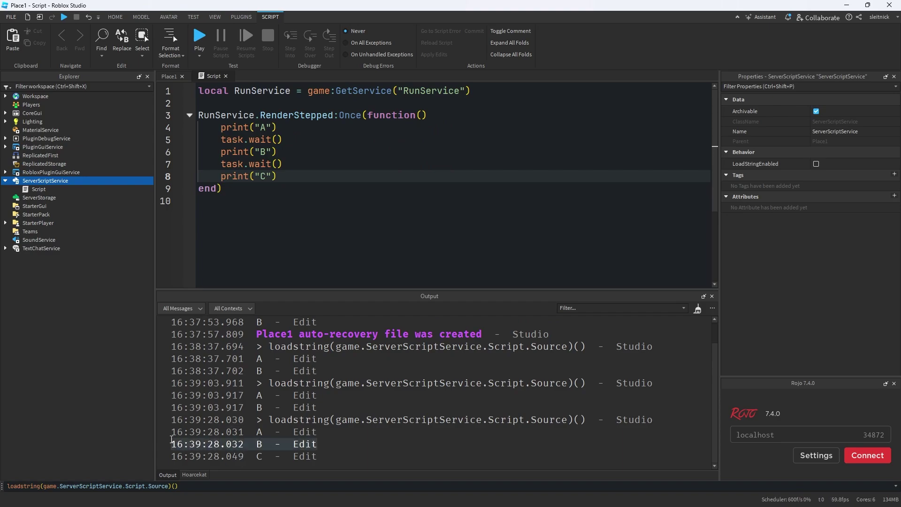
drag(165, 434, 276, 448)
drag(343, 459, 162, 456)
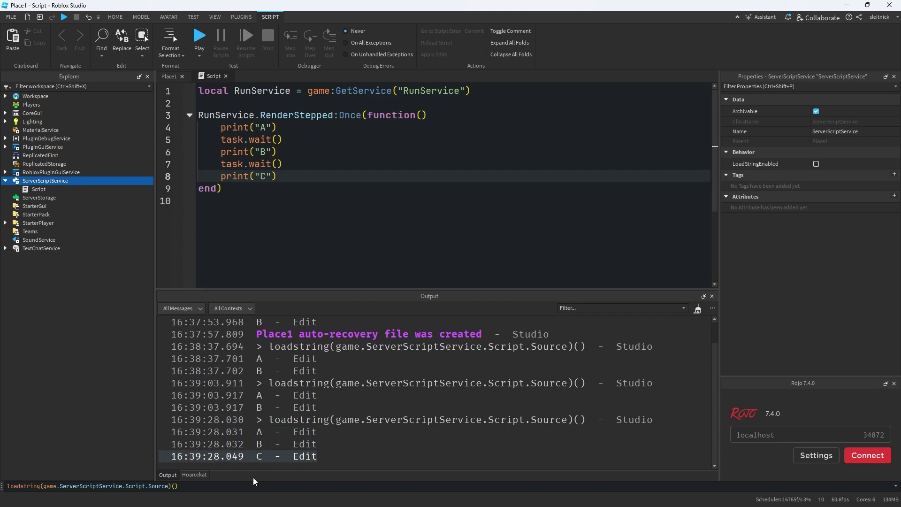
click(240, 457)
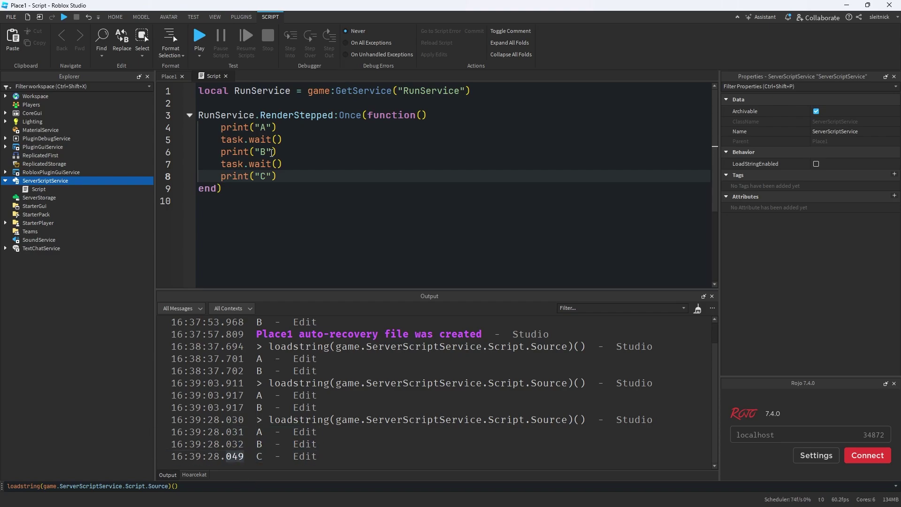
drag(278, 176, 292, 156)
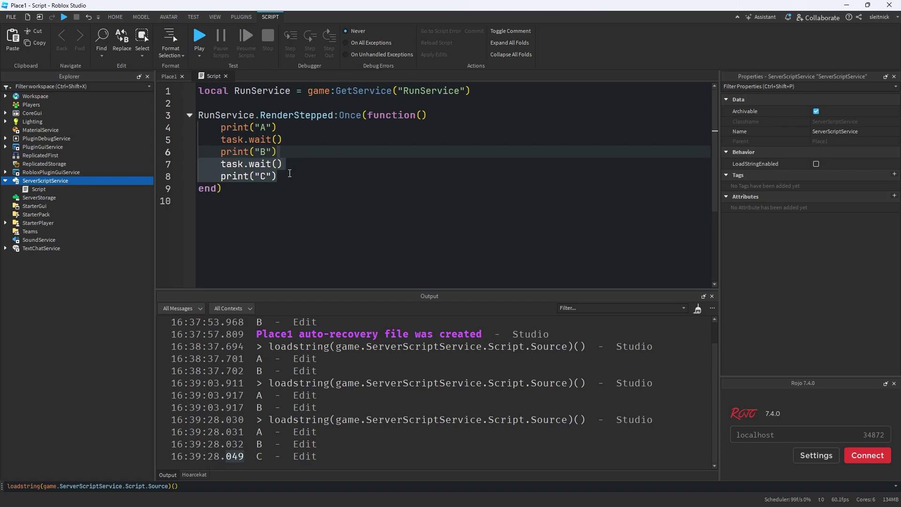
Paste another task.wait() and print after line 8, changing C to D.
key(ctrl+c)
click(289, 174)
key(ctrl+v)
key(Left)
key(Left)
key(BackSpace)
text(D)
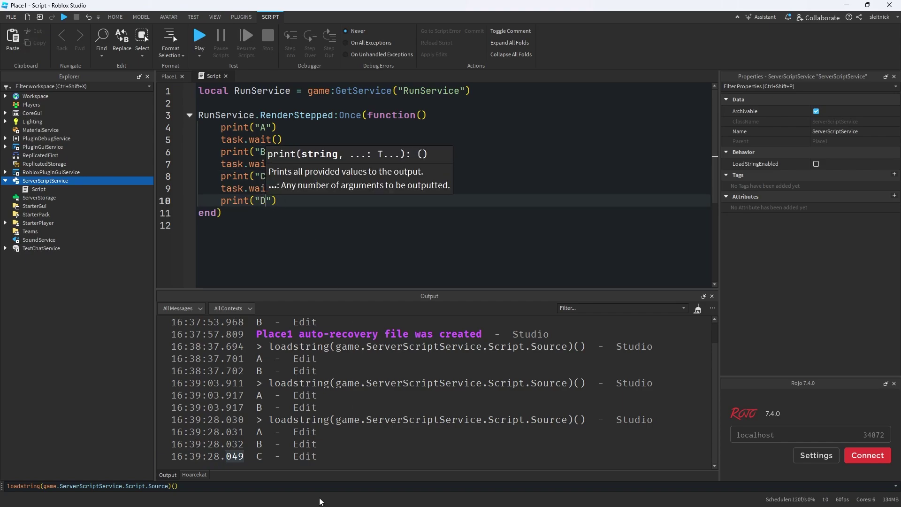
Rerun the script and check the D line's 449 ms timestamp.
click(311, 486)
key(Return)
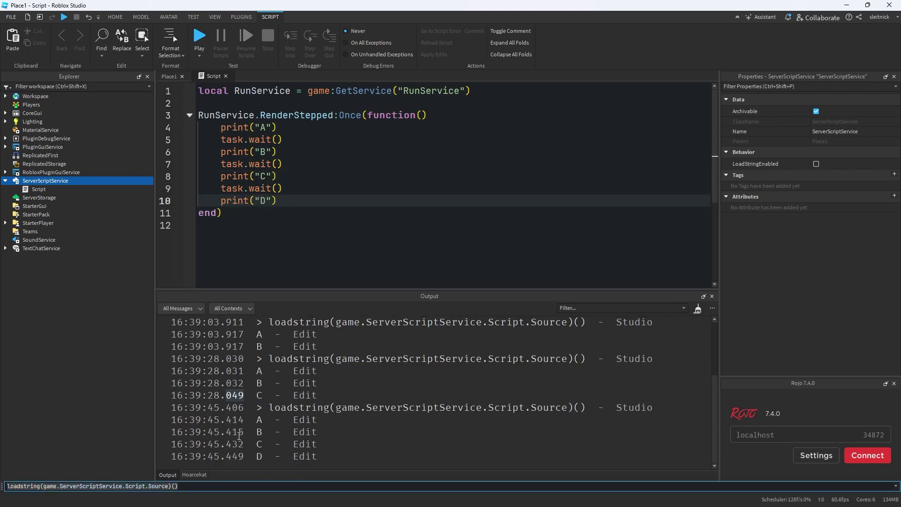
click(239, 436)
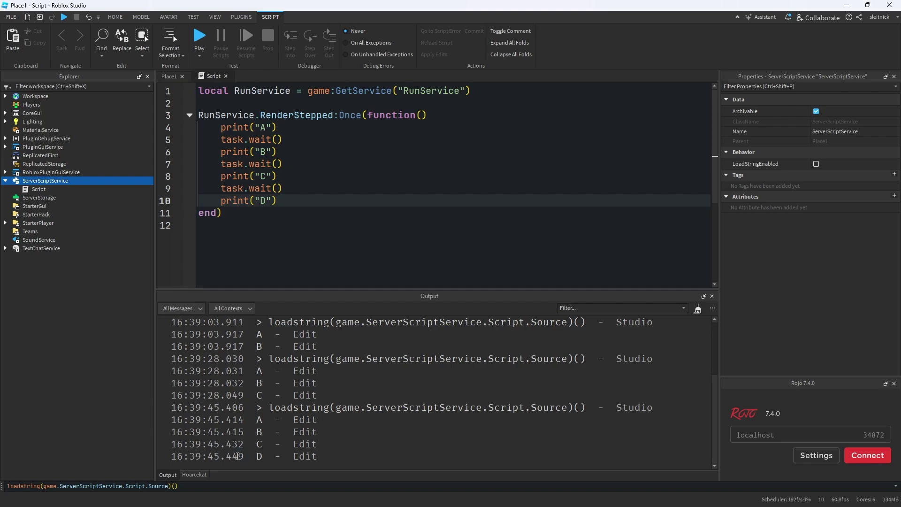
double_click(238, 456)
click(392, 139)
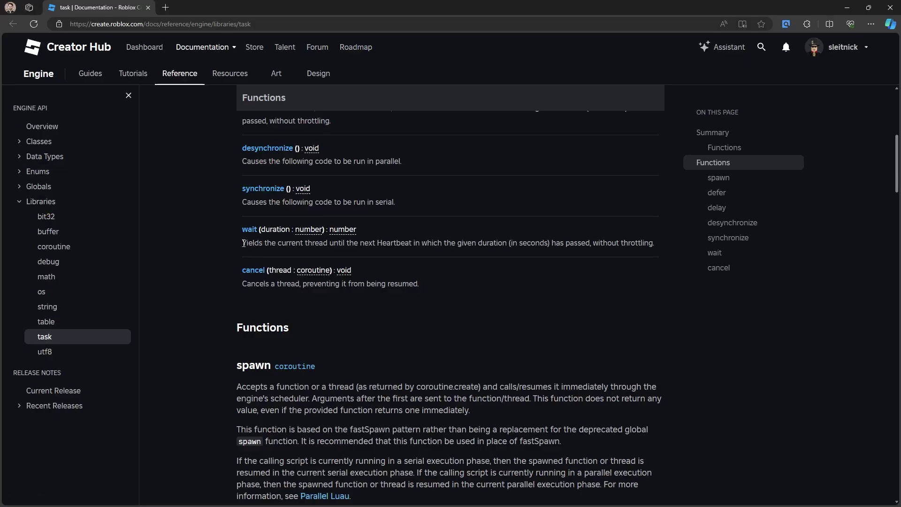
Highlight task.wait's duration parameter and 'Yields the current thread until the next Heartbeat'.
drag(241, 243, 596, 246)
click(445, 242)
drag(467, 242, 606, 243)
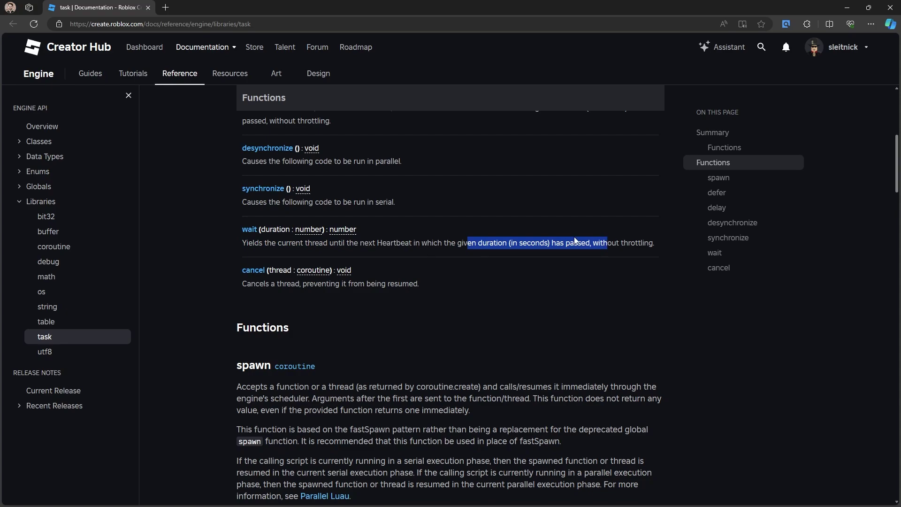
drag(304, 230, 260, 229)
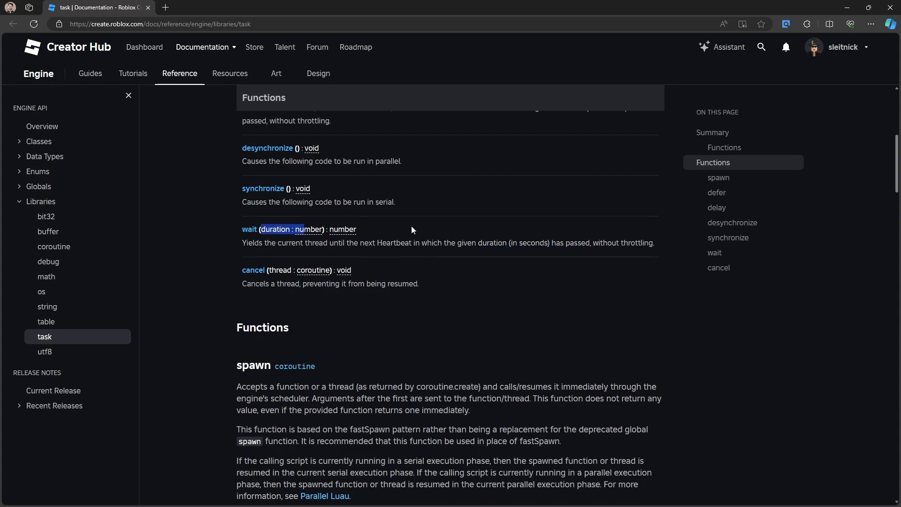
drag(412, 242, 323, 248)
click(270, 246)
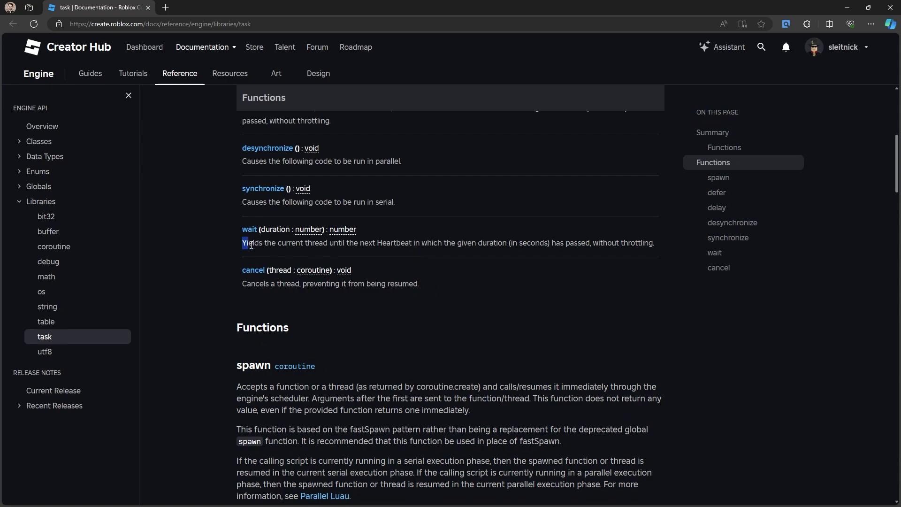
drag(321, 247, 373, 252)
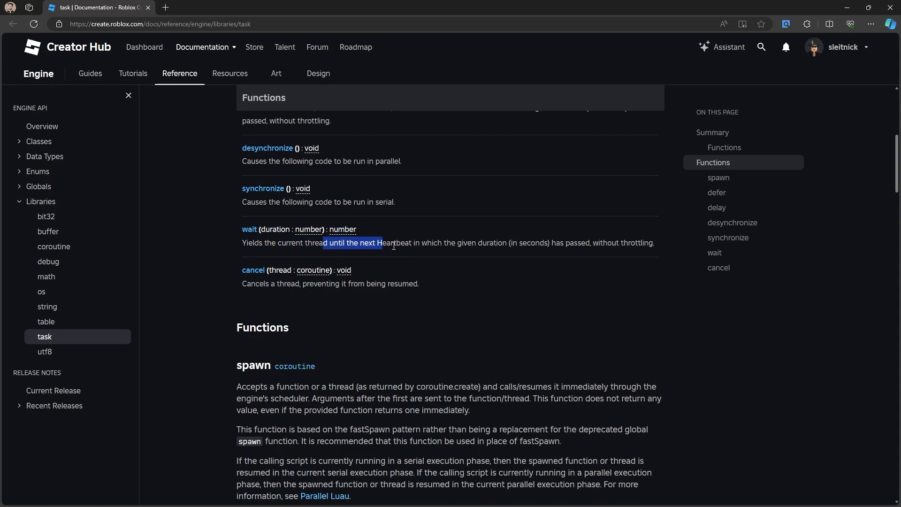
drag(413, 243, 378, 243)
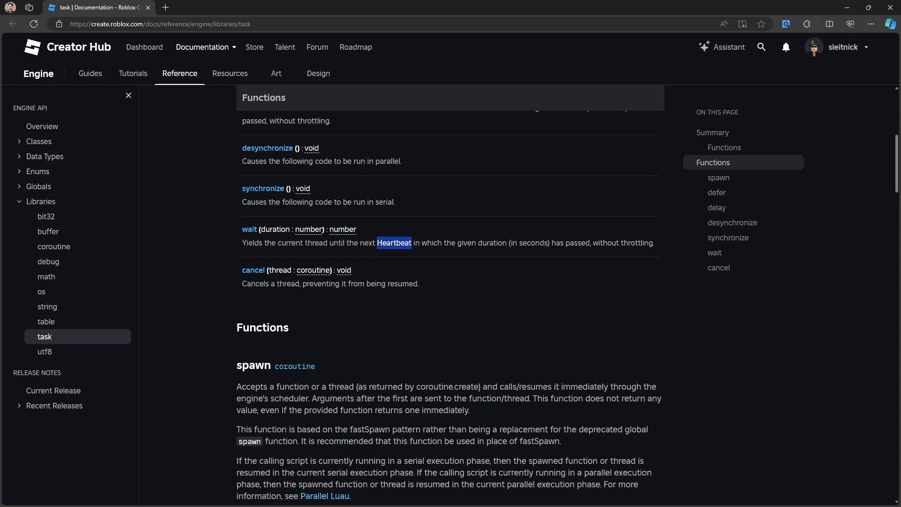
Back in Studio, look over the RenderStepped and task.wait lines, then put the caret at line 1's end.
key(alt+Tab)
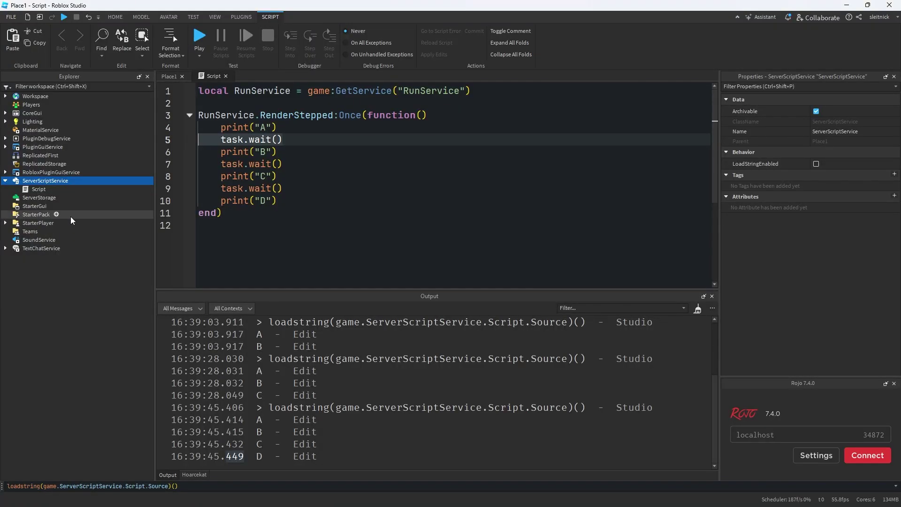
click(314, 120)
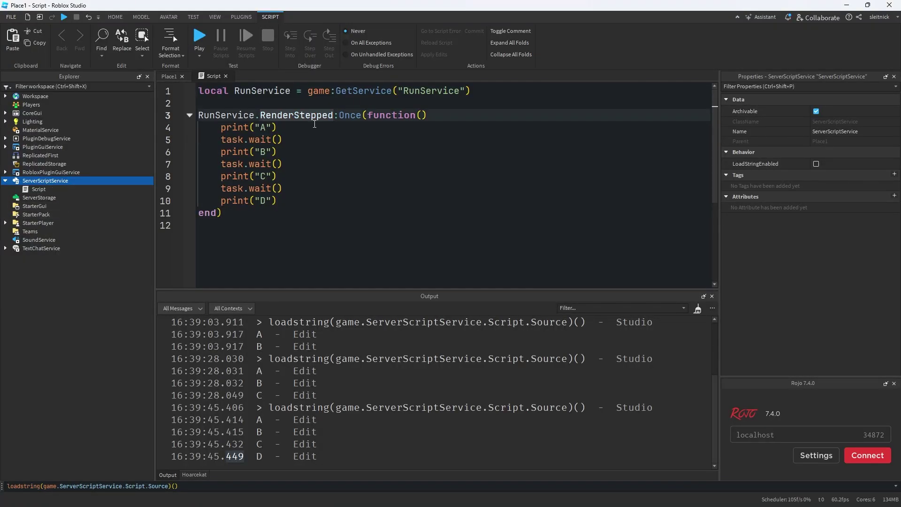
mouse_move(231, 140)
click(301, 139)
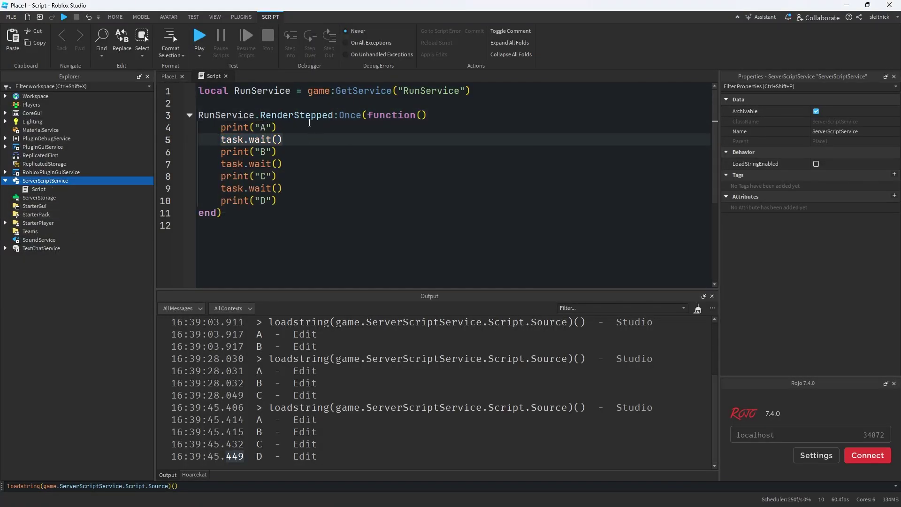
click(307, 120)
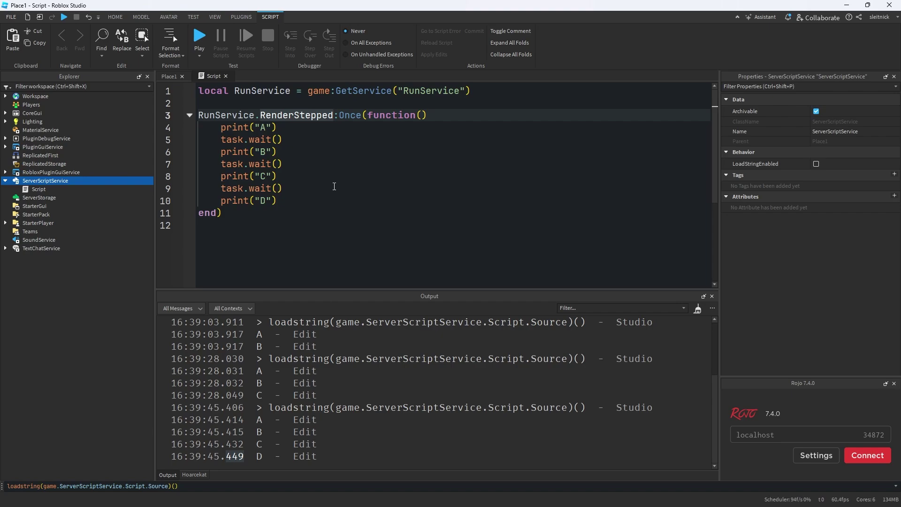
click(311, 139)
double_click(296, 116)
click(480, 90)
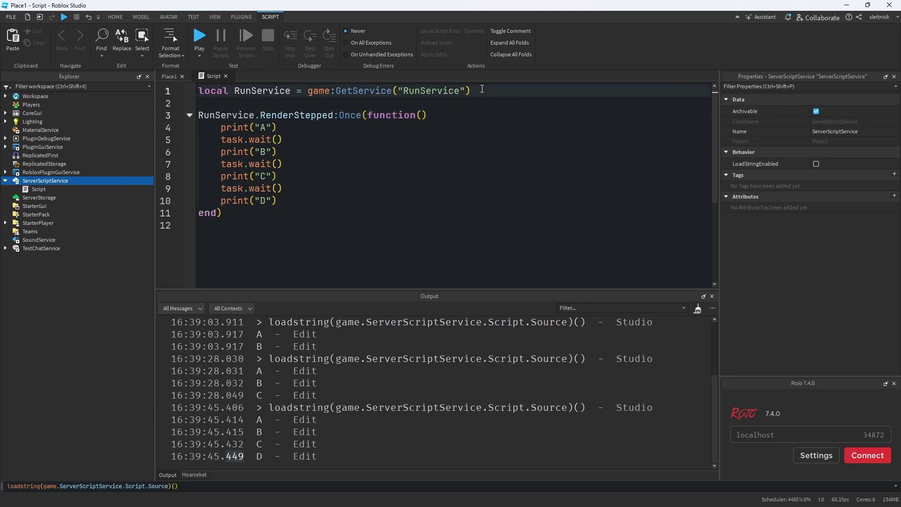
Add a RunService line, browse its Heartbeat and RenderStepped suggestions, then delete it.
key(Return)
key(Return)
text(Run)
key(Tab)
text(.)
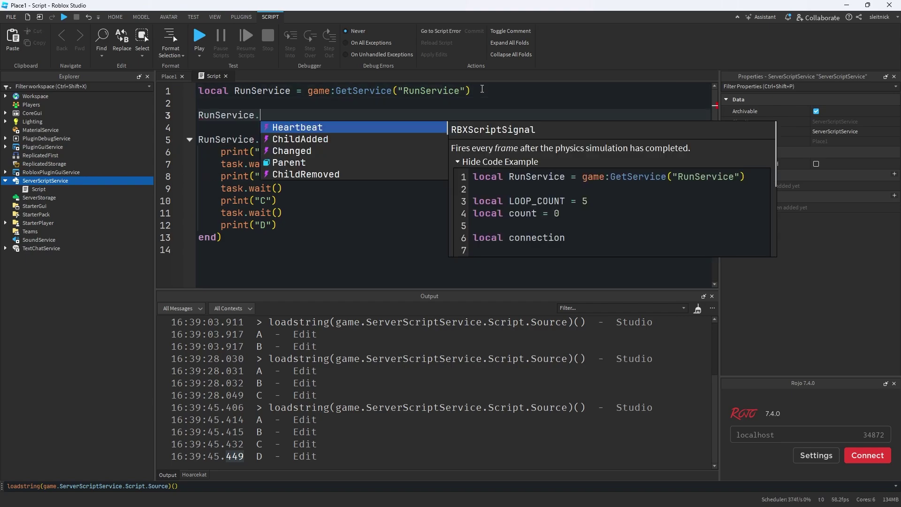
scroll(327, 152, down, 2)
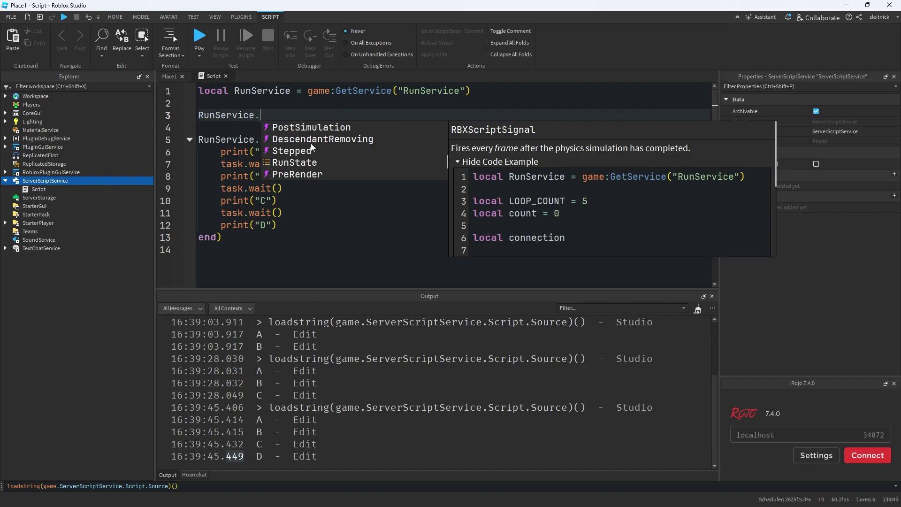
scroll(308, 146, down, 1)
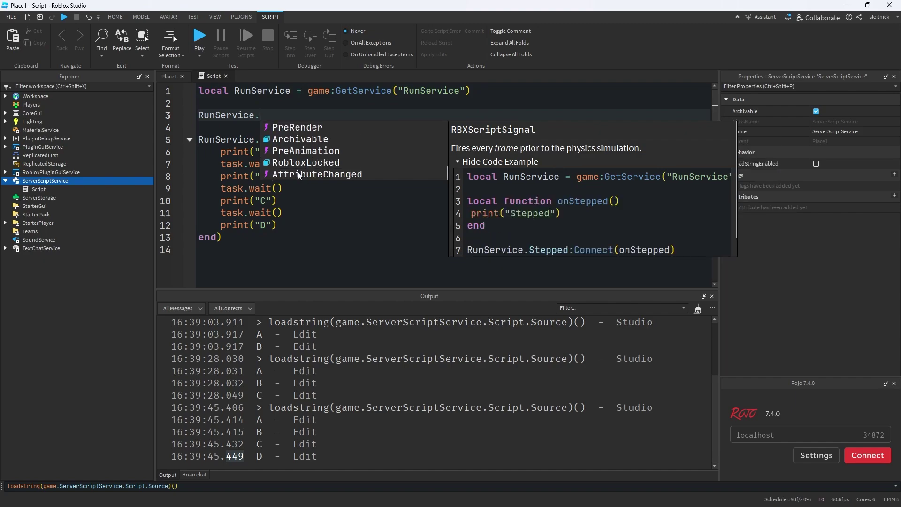
scroll(301, 166, down, 2)
scroll(306, 152, up, 1)
scroll(311, 137, down, 1)
scroll(311, 136, down, 1)
scroll(304, 142, down, 1)
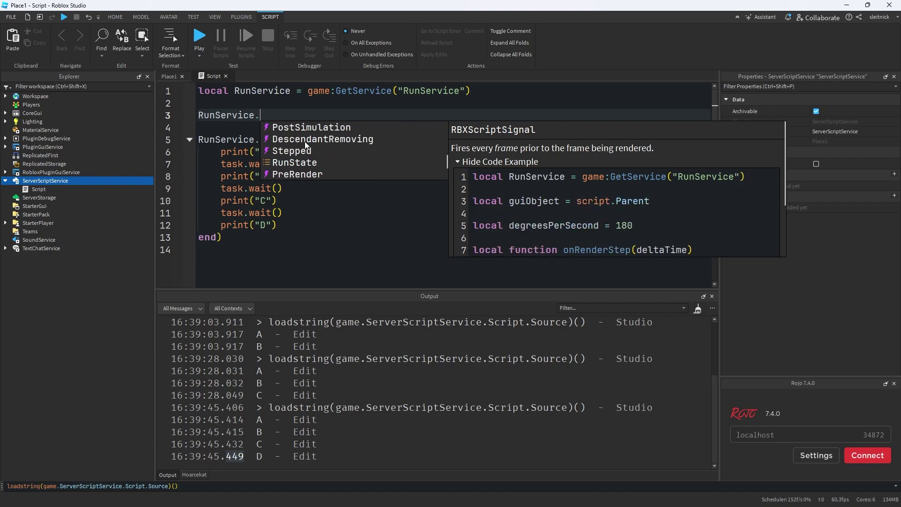
key(Escape)
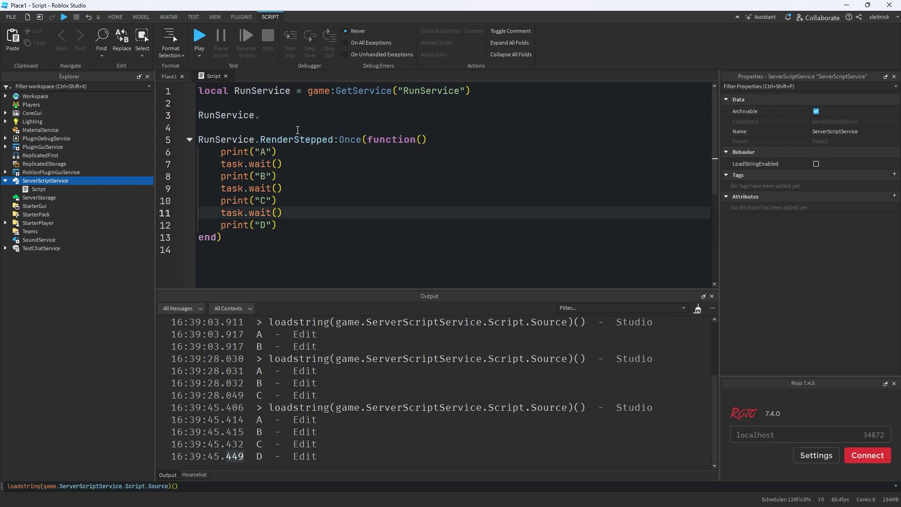
drag(261, 115, 264, 105)
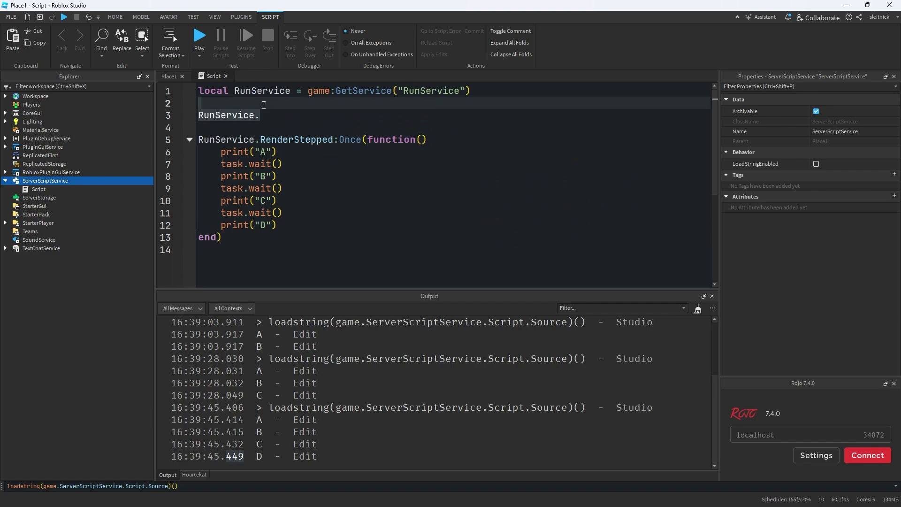
key(BackSpace)
key(BackSpace)
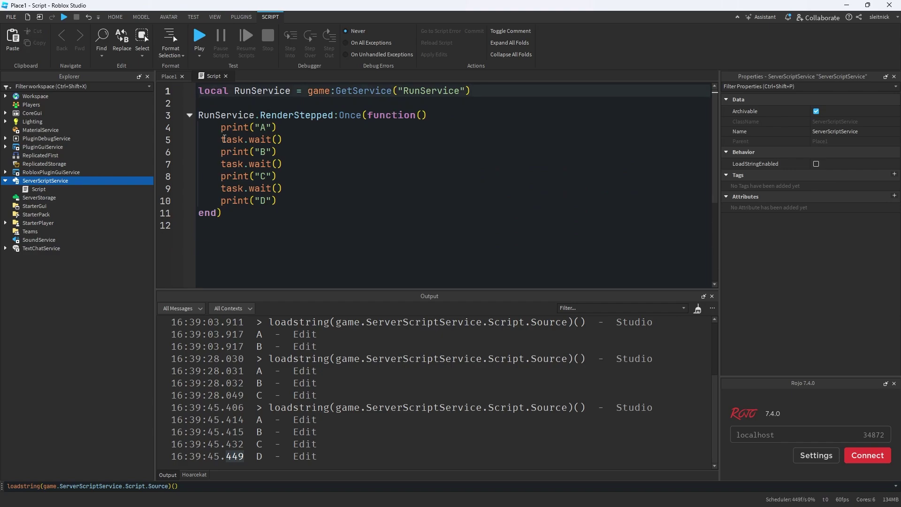
Select the task.wait() call on line 5, contrasting it with the RenderStepped event name.
triple_click(252, 141)
click(310, 140)
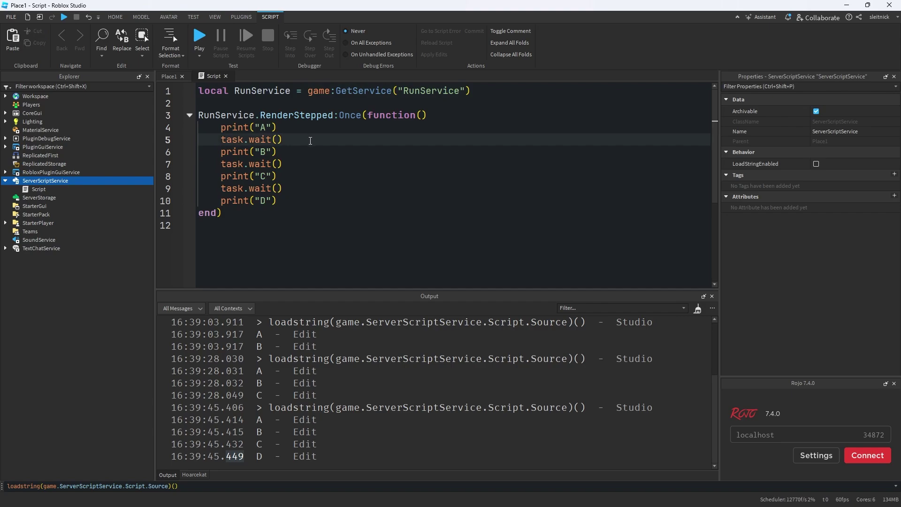
double_click(285, 115)
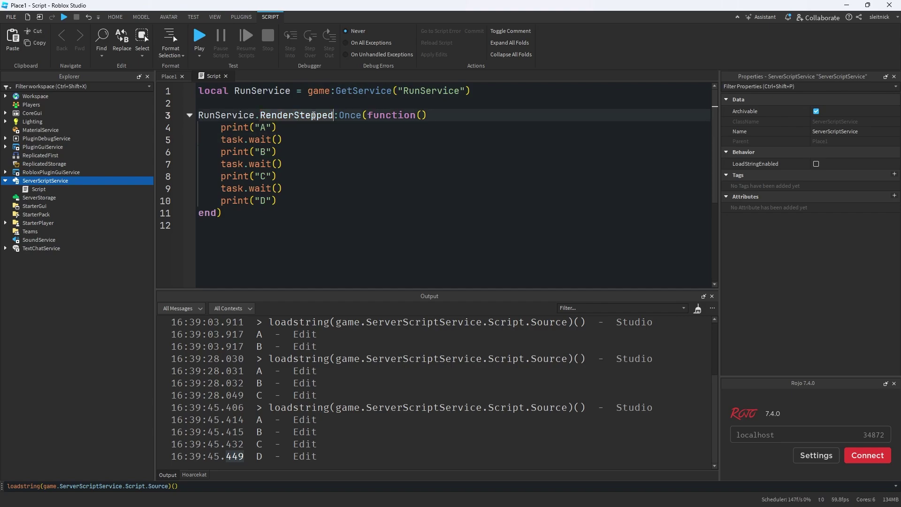
mouse_move(297, 115)
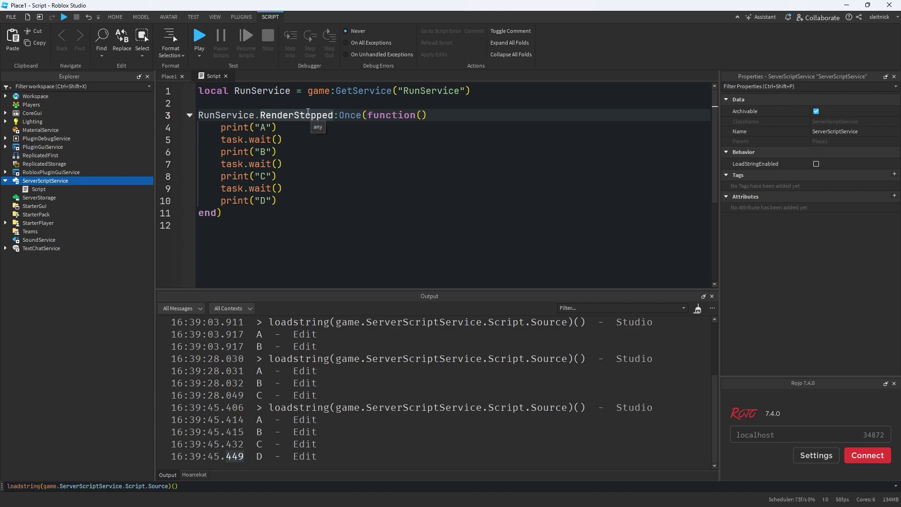
click(320, 140)
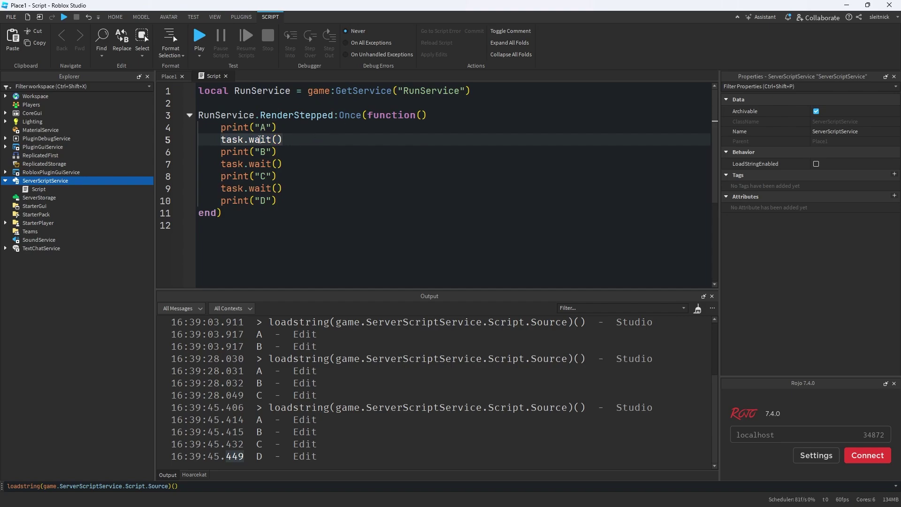
double_click(230, 139)
key(Home)
key(shift+End)
click(251, 139)
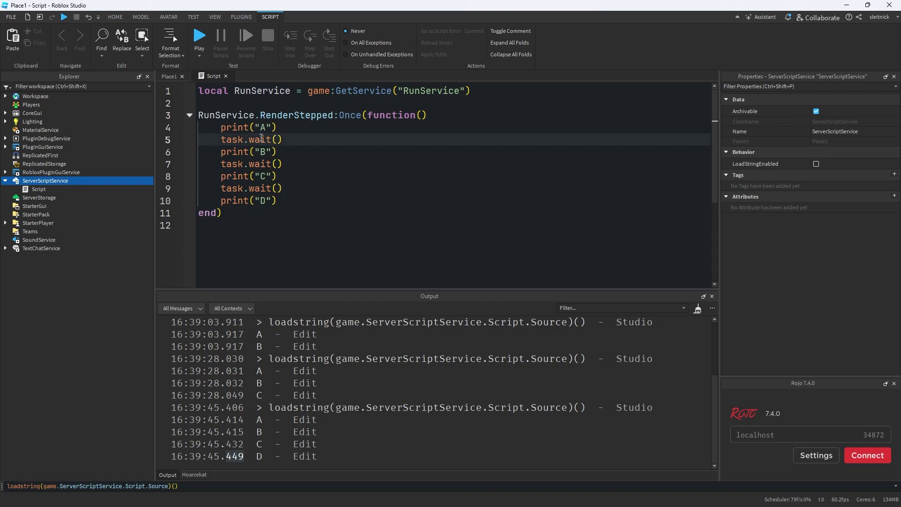
drag(224, 139, 296, 140)
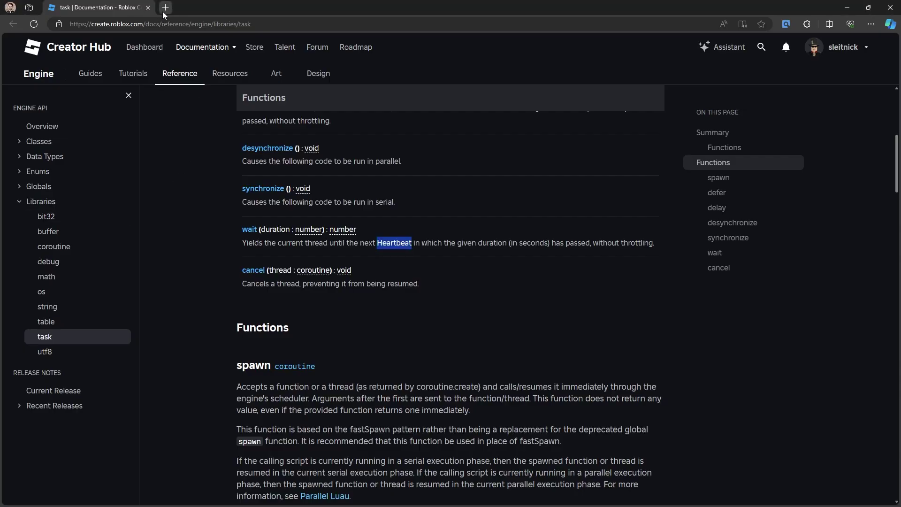
Open tldraw and walk through the User Input, RenderStepped and Heartbeat boxes.
click(164, 7)
text(tldraw.com)
key(Return)
middle_drag(364, 172, 469, 141)
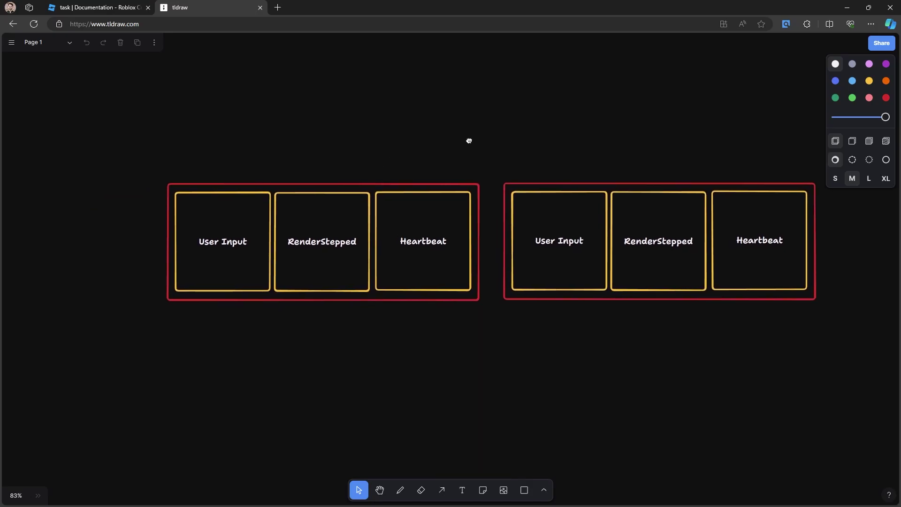
click(365, 190)
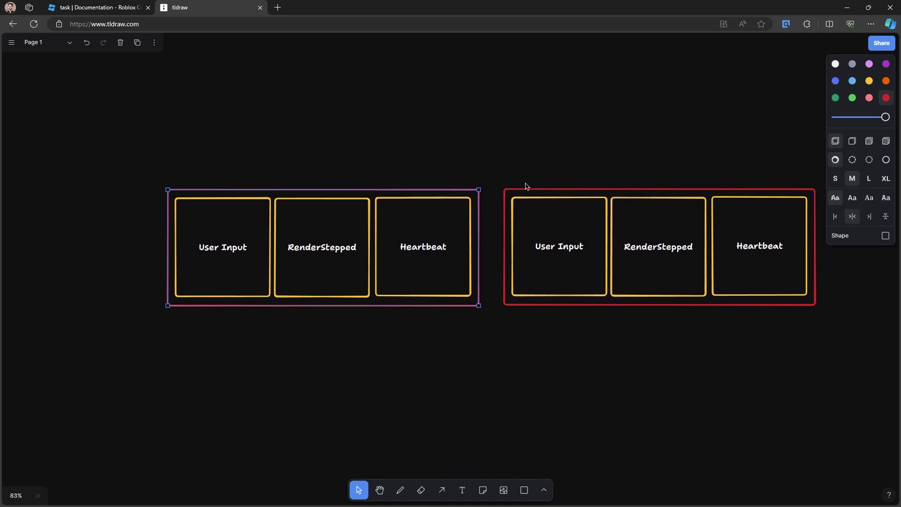
click(333, 367)
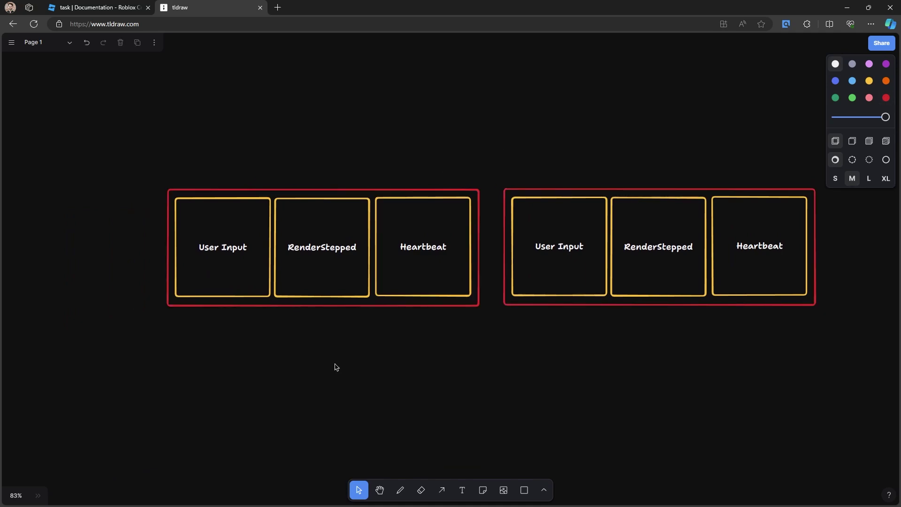
click(189, 204)
click(301, 200)
click(393, 202)
click(354, 382)
Add a green task.wait() text label and drag it into the RenderStepped box.
click(852, 97)
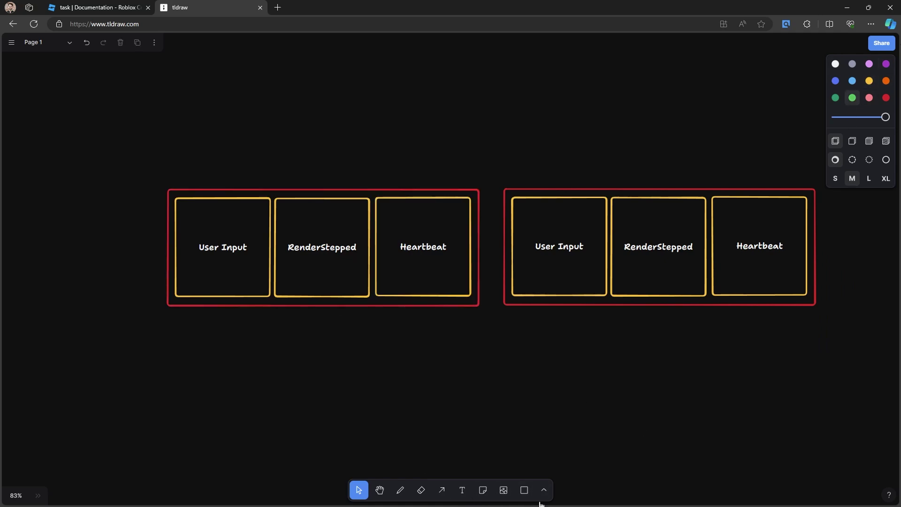
click(462, 490)
click(305, 326)
text(task.wait())
key(Escape)
drag(331, 327, 325, 284)
After rereading 'Heartbeat' in the docs, move the task.wait() label into the Heartbeat box.
click(90, 8)
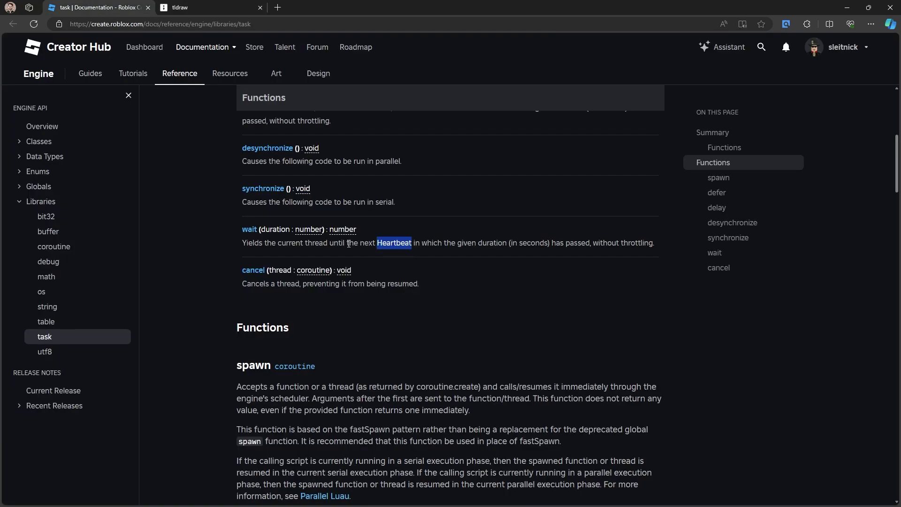
drag(259, 250, 410, 245)
double_click(394, 243)
click(169, 7)
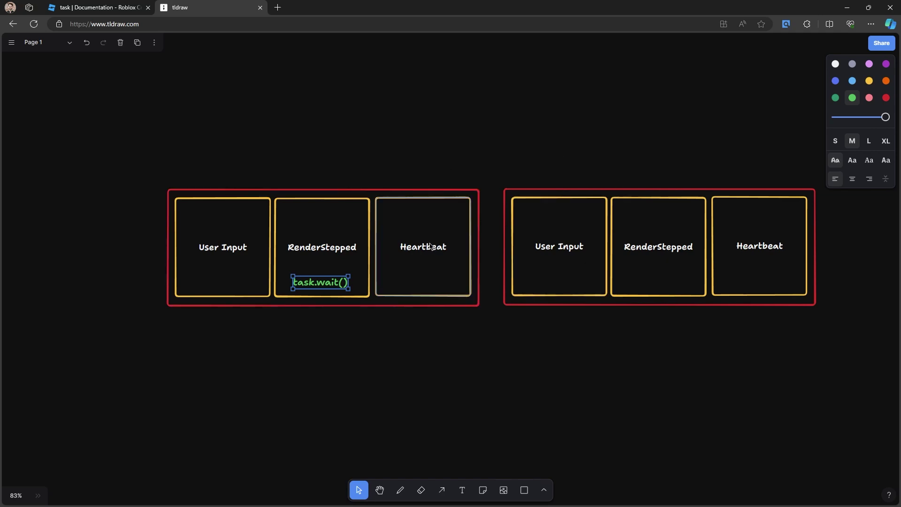
mouse_move(330, 283)
mouse_down()
mouse_move(453, 275)
mouse_move(431, 283)
mouse_move(363, 275)
mouse_move(338, 285)
mouse_move(766, 289)
mouse_up()
click(431, 295)
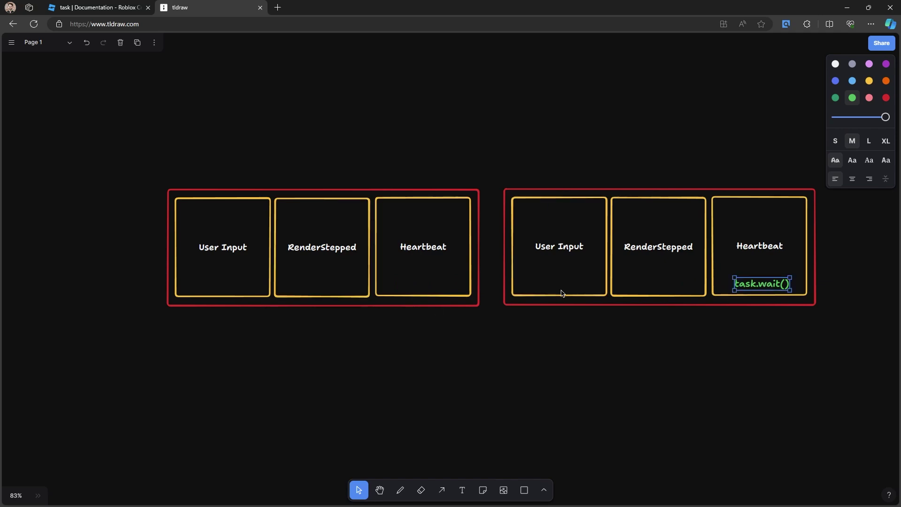
key(ctrl+z)
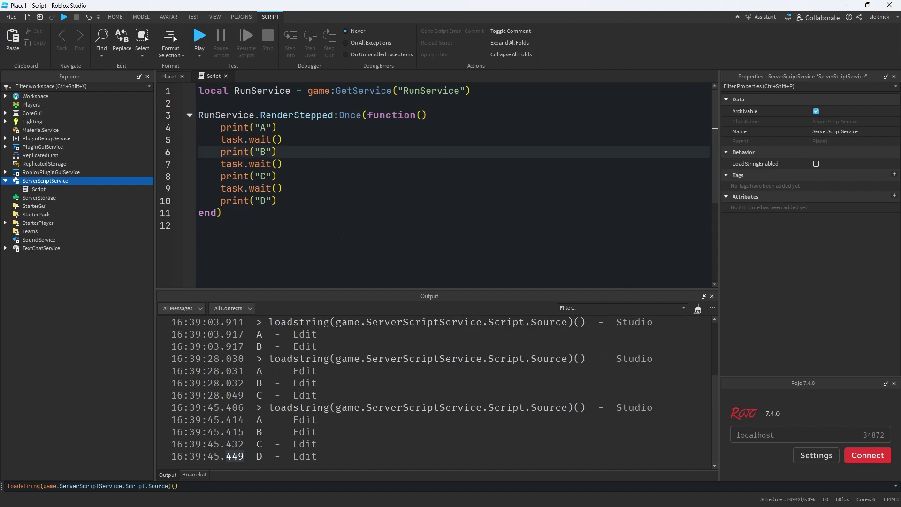
click(211, 137)
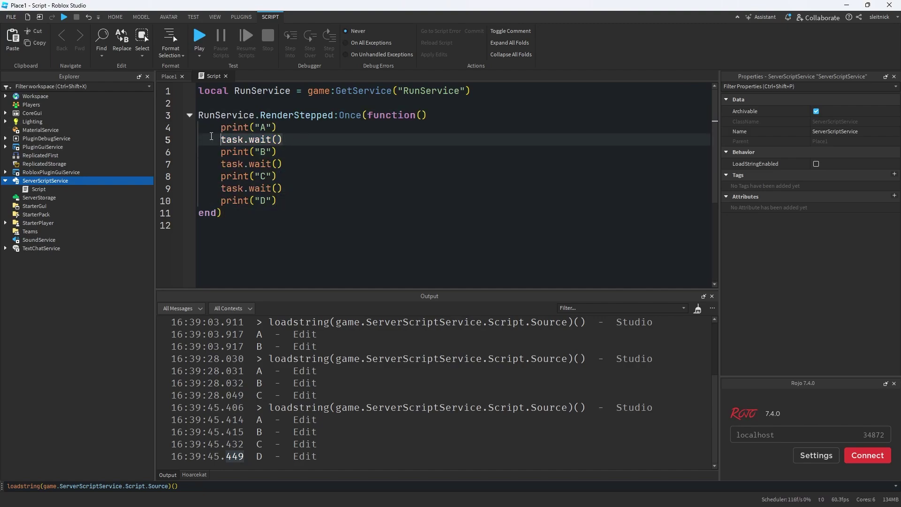
click(312, 135)
key(shift+Home)
click(304, 117)
click(222, 139)
key(Left)
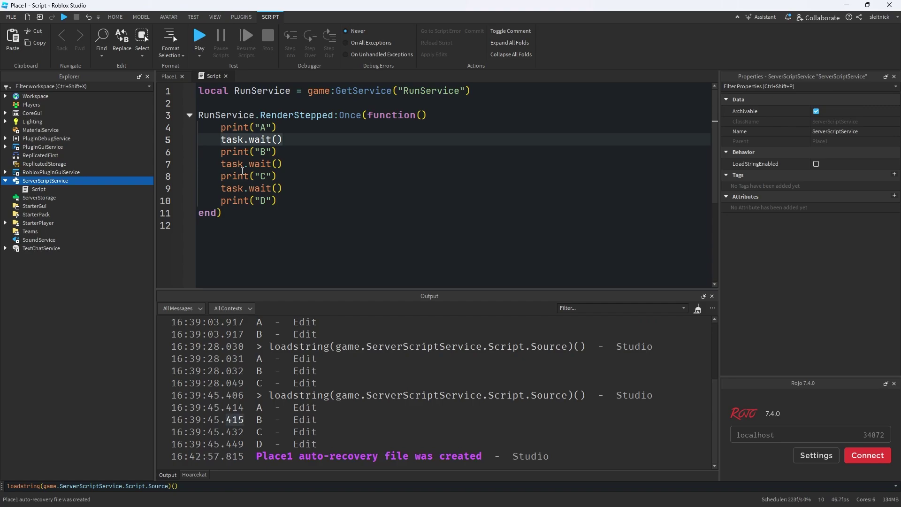
click(261, 152)
key(Home)
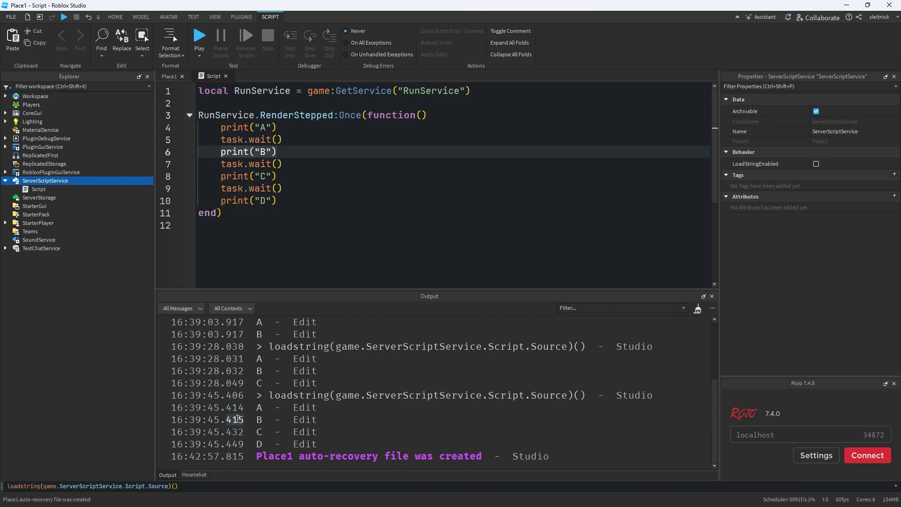
double_click(237, 419)
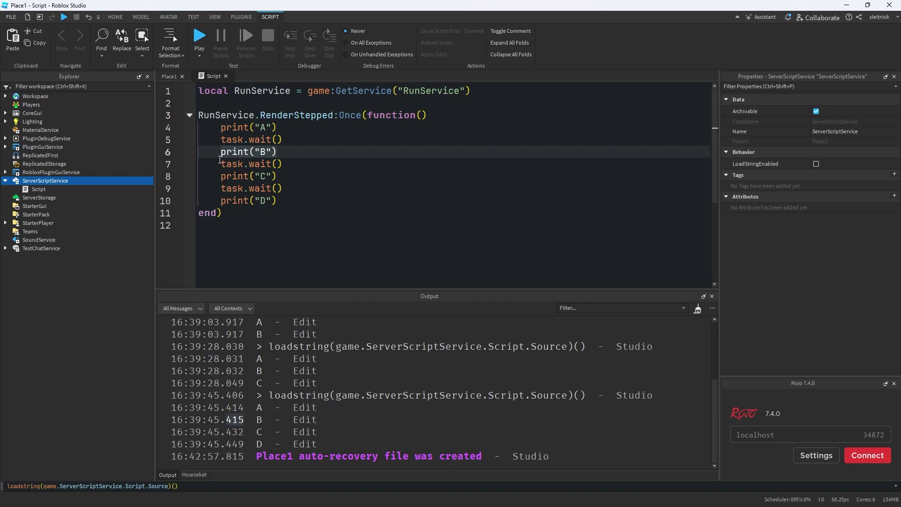
click(307, 164)
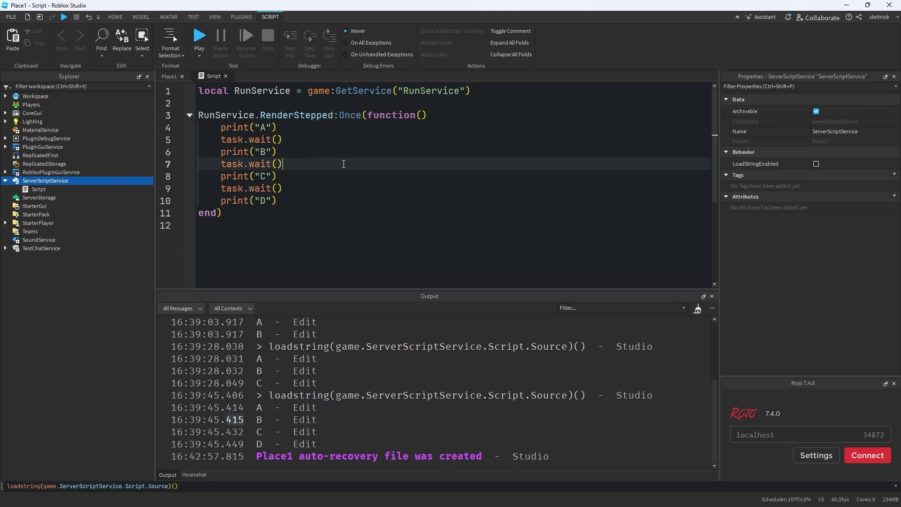
drag(333, 164, 189, 153)
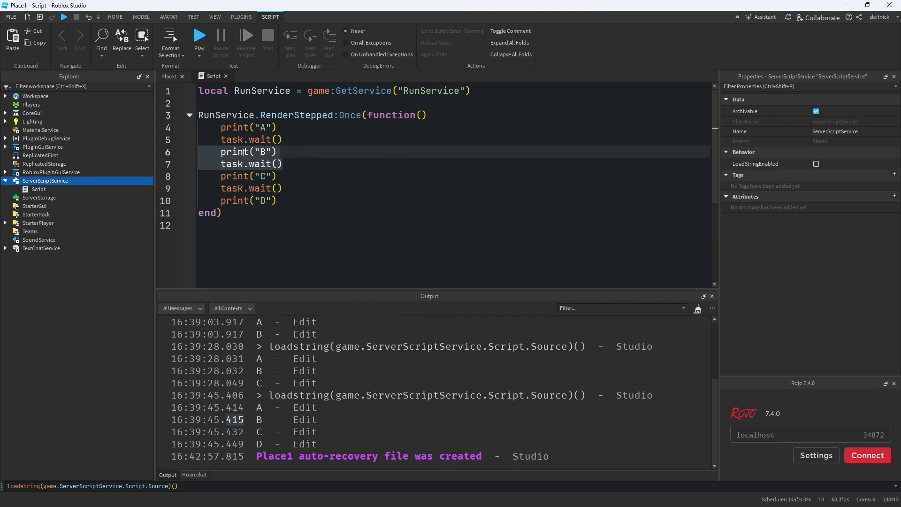
key(Up)
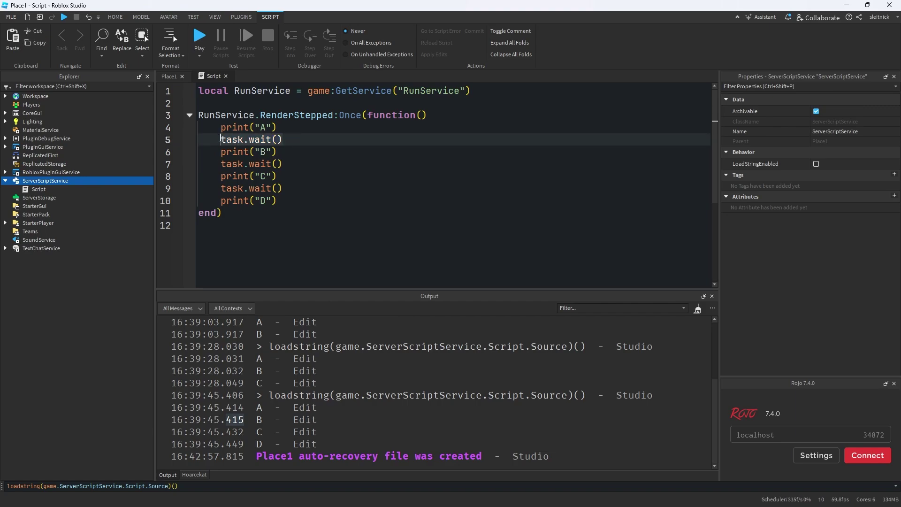
key(Down)
key(shift+Down)
key(shift+End)
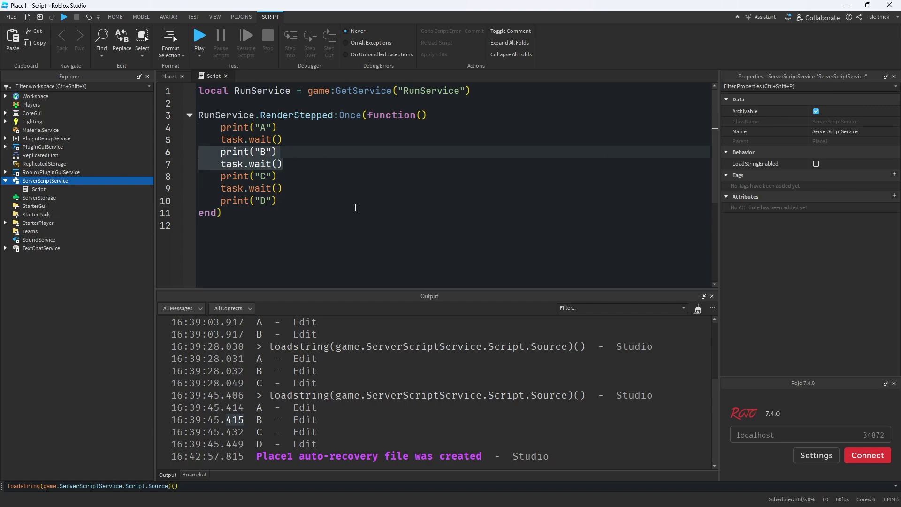
Add the waitUntilNextHeartbeat function body with the running-thread line and coroutine.yield().
click(524, 91)
key(Return)
key(Return)
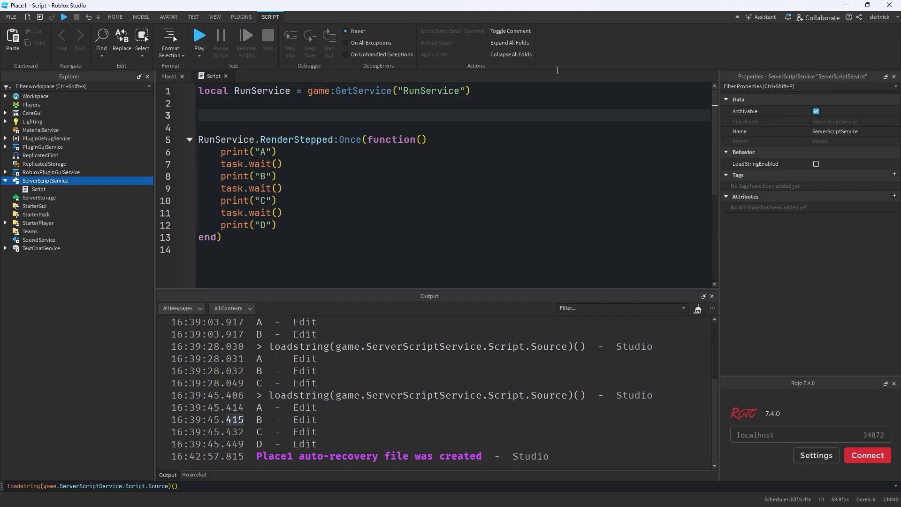
text(local function waitUntilNextHeartbeat())
key(Return)
text(local thread = coroutine.running())
key(Return)
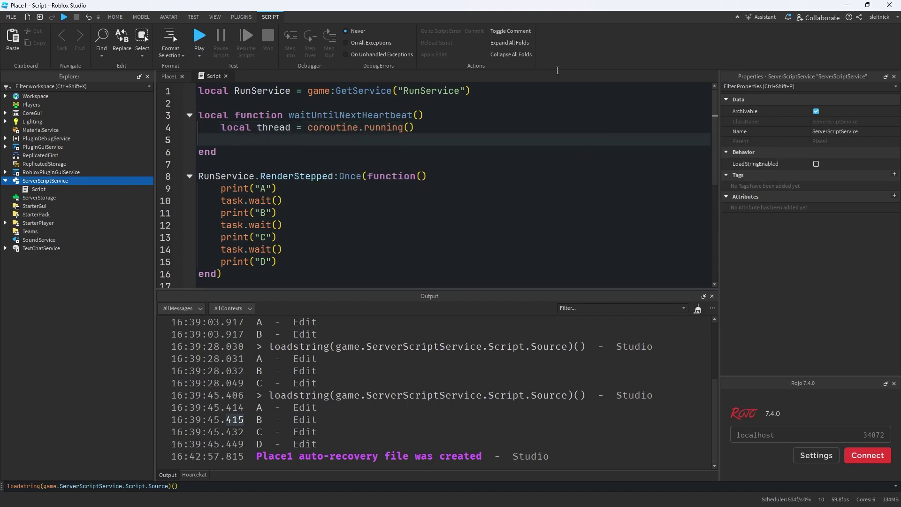
text(coroutine.yie)
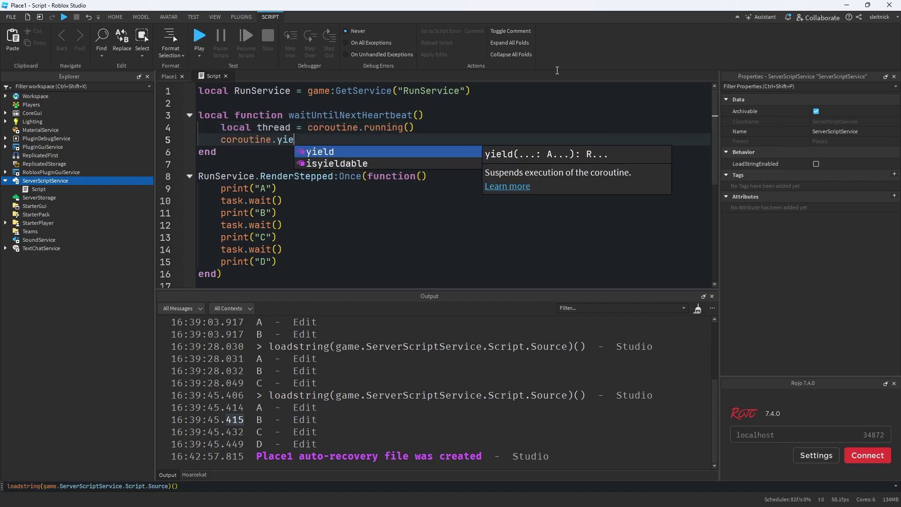
text(ld())
key(Up)
key(Return)
key(Return)
key(Return)
key(Up)
text(Ru)
Above the yield, add RunService.Heartbeat:Once calling task.spawn(thread).
key(Tab)
text(.H)
key(Tab)
text(.)
key(BackSpace)
text(:)
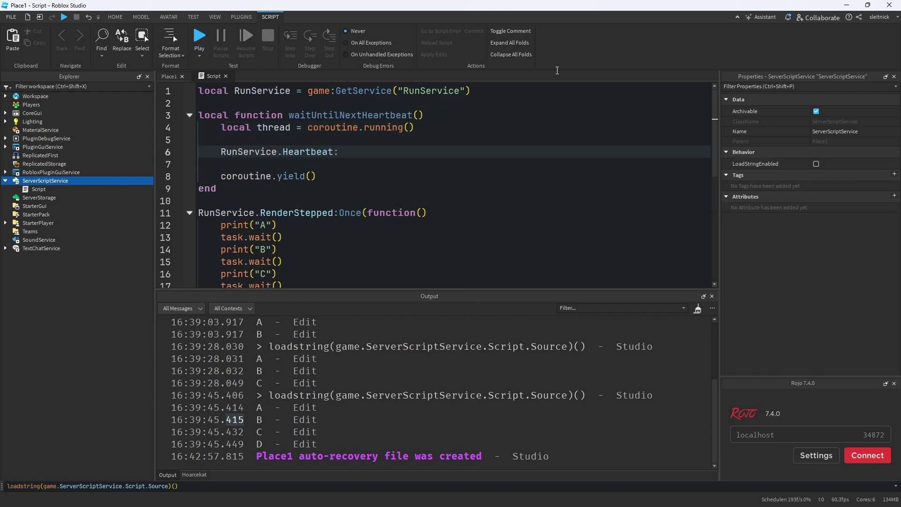
text(Once(f)
key(Tab)
text(task.r)
key(BackSpace)
text(s)
key(Down)
key(Tab)
text((th)
key(Tab)
scroll(390, 163, down, 1)
scroll(363, 131, up, 1)
click(438, 116)
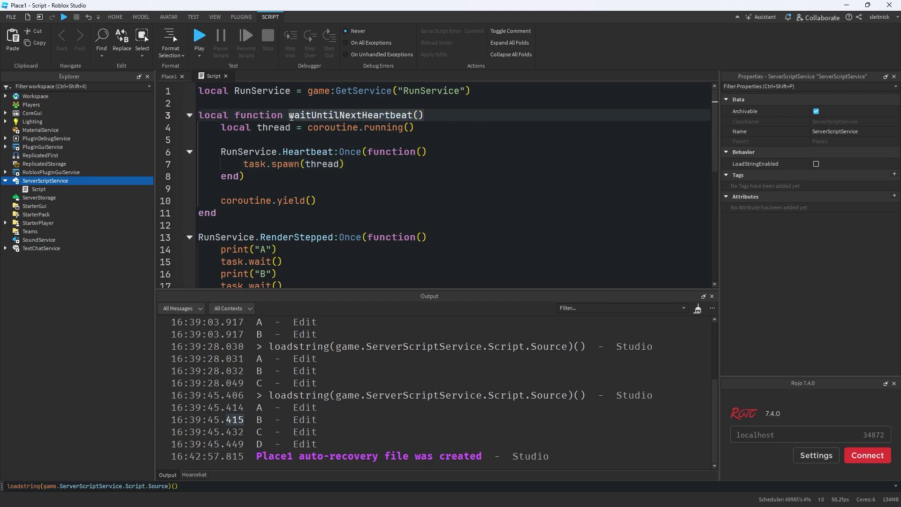
scroll(437, 117, down, 3)
Replace the task.wait() calls on lines 15, 17 and 19 with waitUntilNextHeartbeat().
click(214, 153)
text(waitUntilNextHeartbeat())
key(Down)
key(Down)
key(shift+Home)
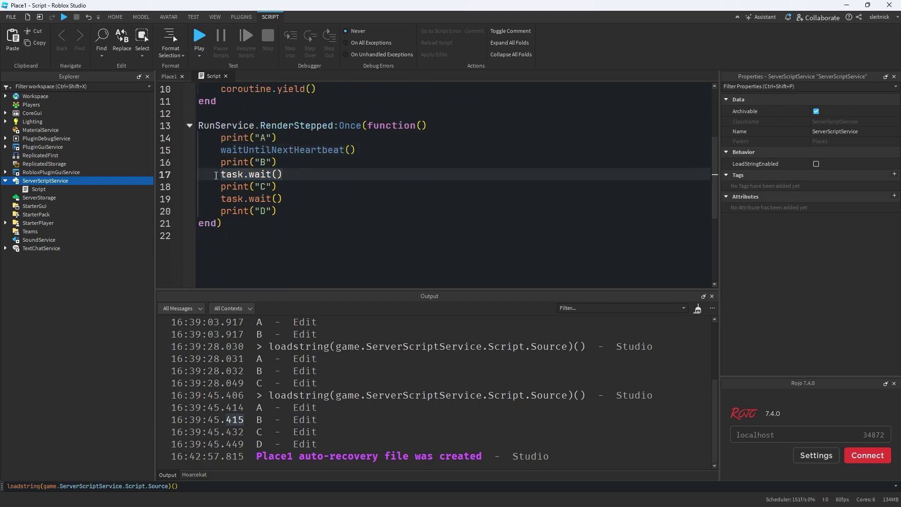
text(waitUntilNextHeartbeat())
key(Down)
key(Down)
key(shift+Home)
Rerun the loadstring command and inspect the new A–D output timestamps.
text(waitUntilNextHeartbeat())
click(211, 485)
key(Return)
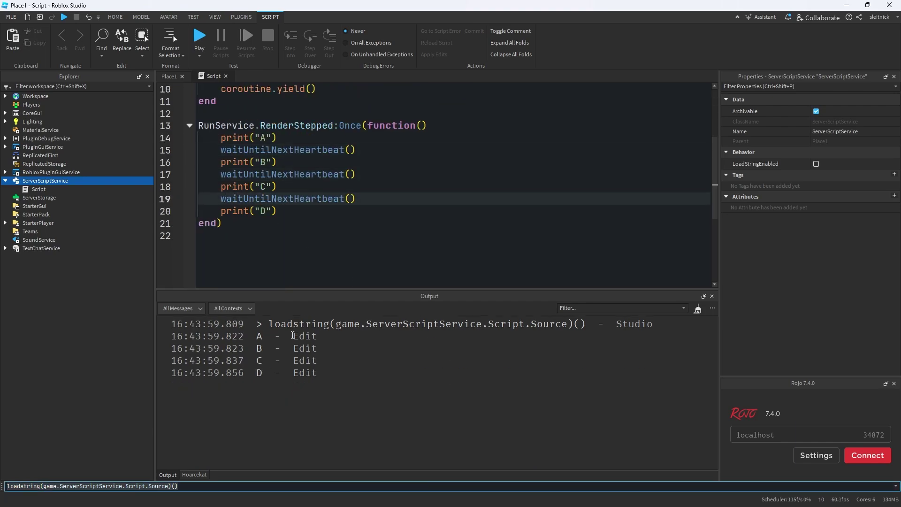
drag(321, 378, 140, 340)
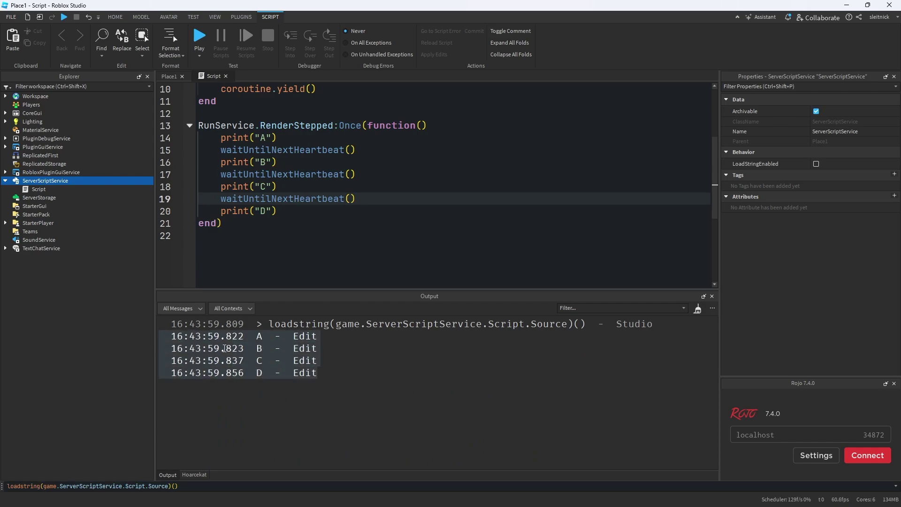
click(224, 347)
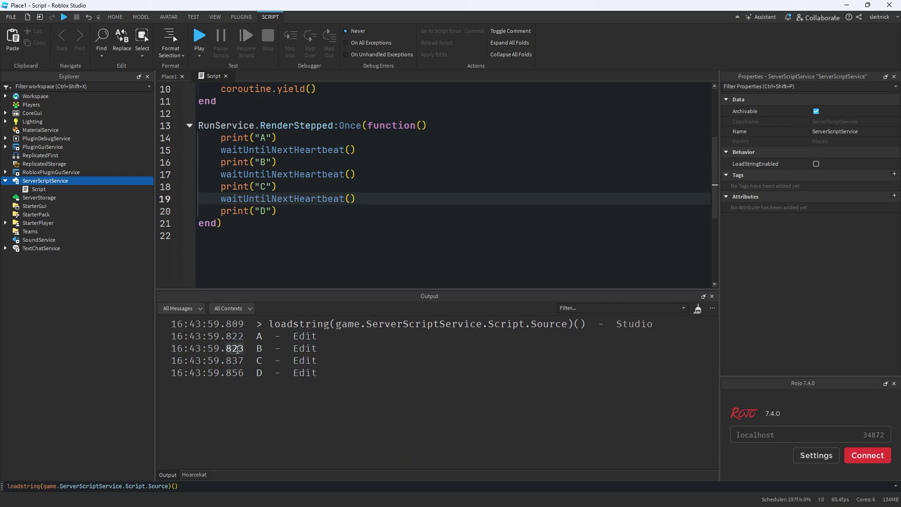
double_click(237, 360)
double_click(235, 373)
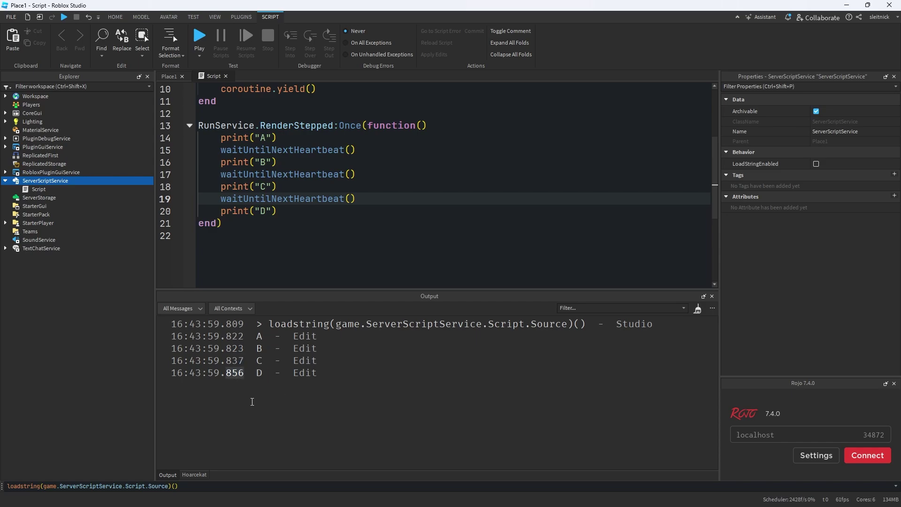
scroll(309, 200, up, 2)
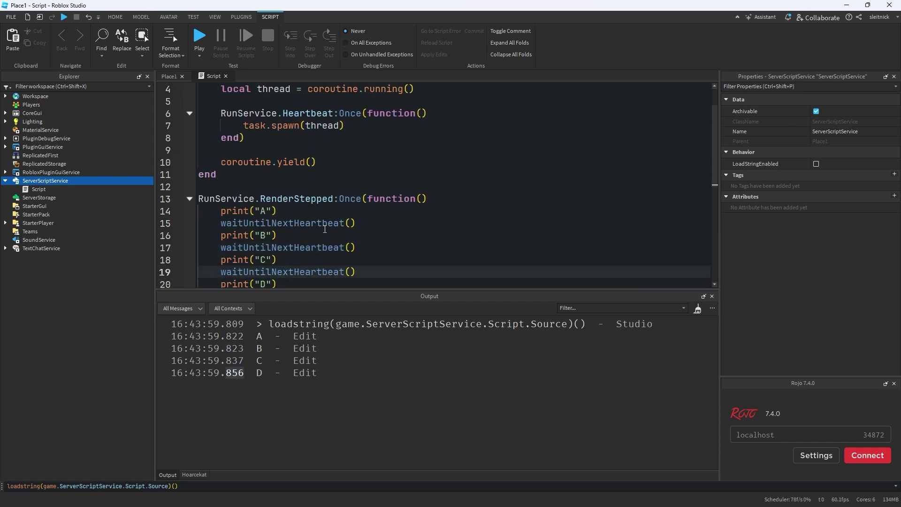
Highlight RenderStepped, the waitUntilNextHeartbeat() call and the helper's Heartbeat:Once connection.
double_click(297, 200)
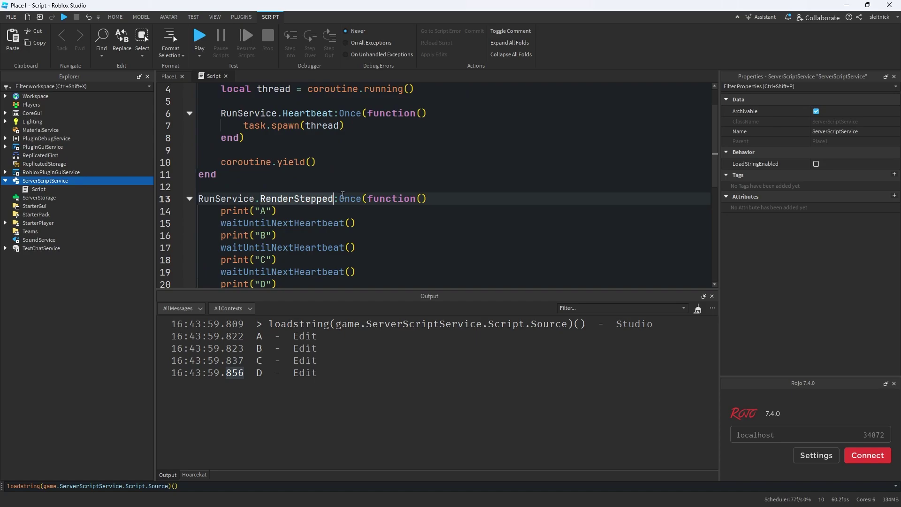
scroll(342, 196, up, 1)
double_click(350, 115)
scroll(298, 237, down, 1)
scroll(298, 238, up, 1)
click(278, 250)
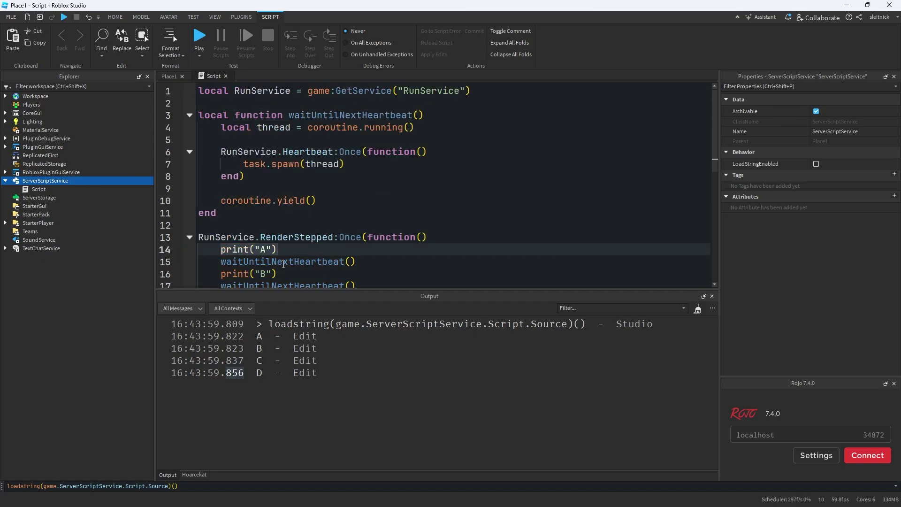
drag(222, 262, 404, 264)
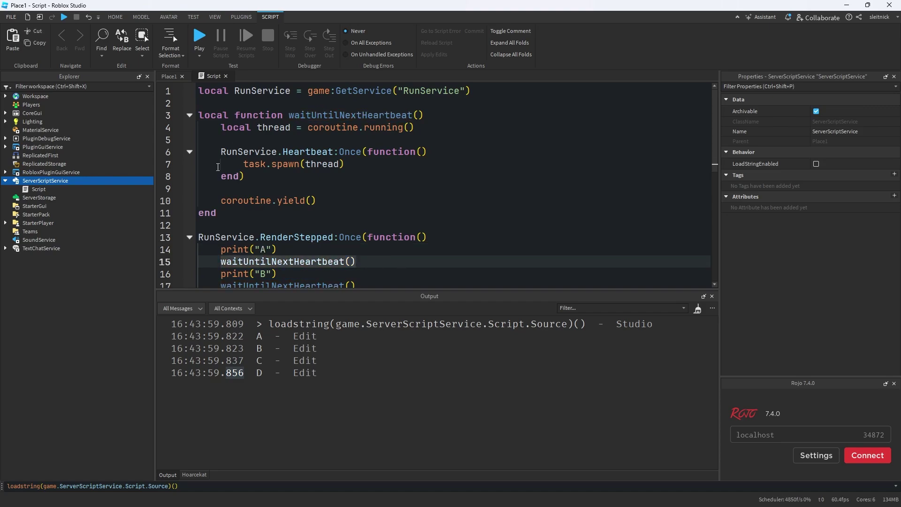
click(447, 152)
click(357, 151)
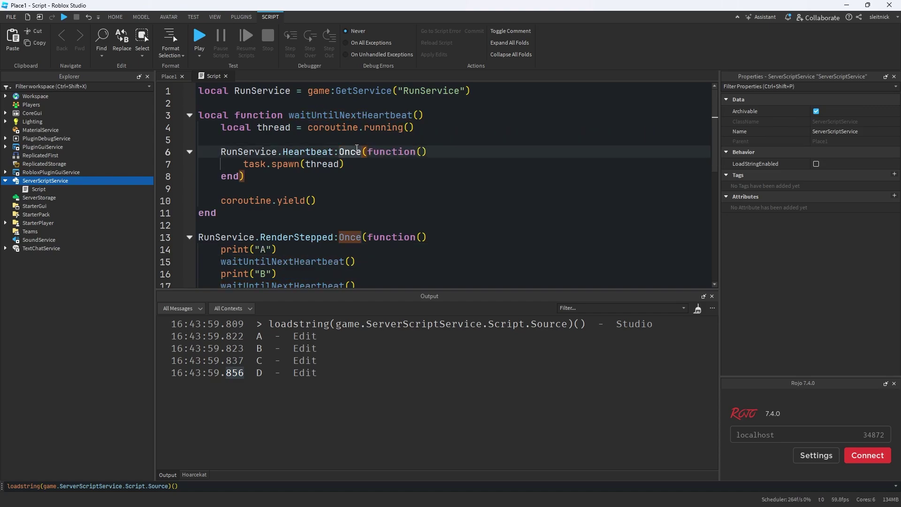
click(319, 151)
scroll(319, 244, down, 1)
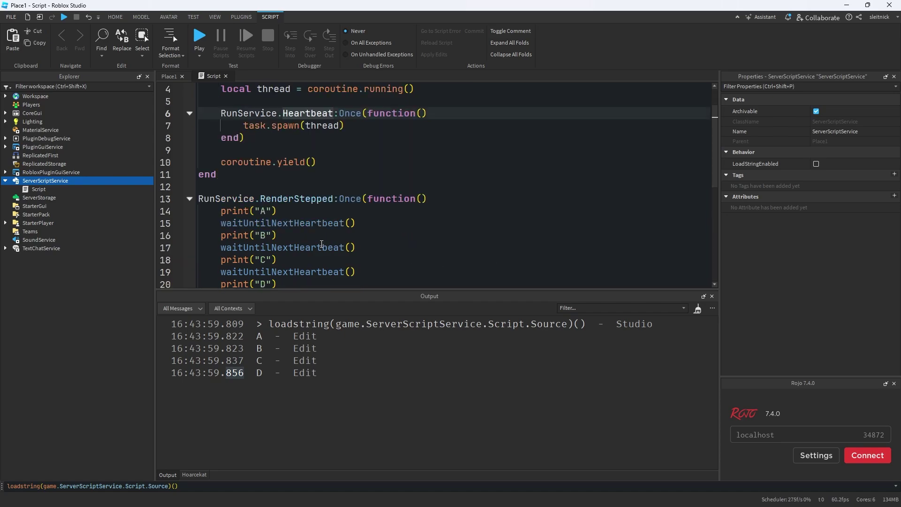
Revisit RenderStepped and the print lines, then highlight task.wait's description in the task docs.
click(286, 198)
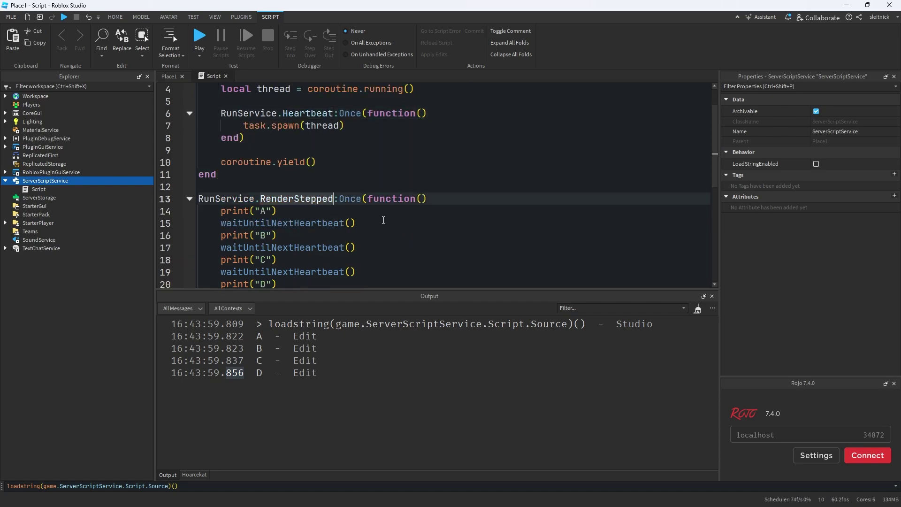
click(299, 234)
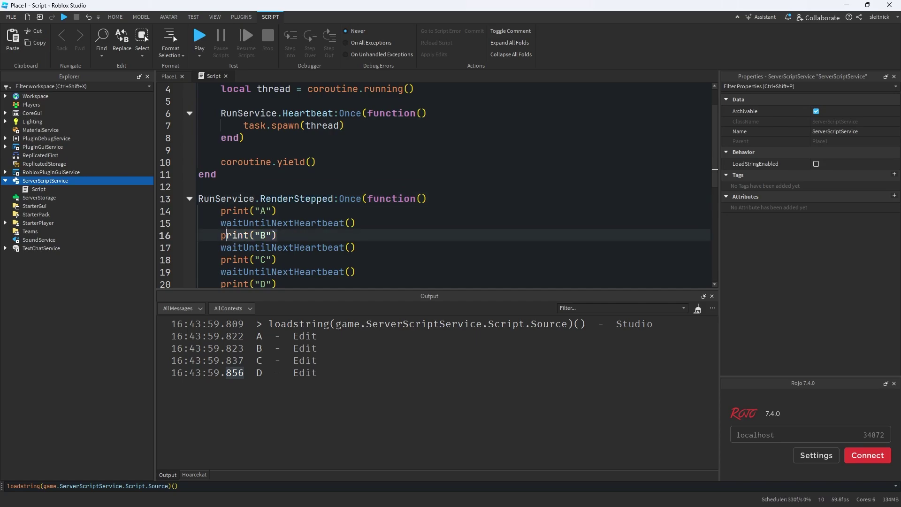
click(299, 234)
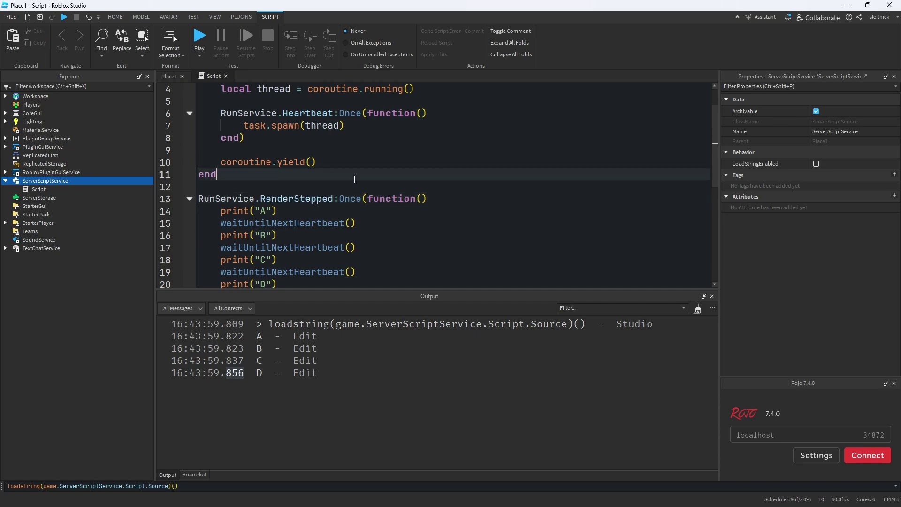
scroll(354, 179, up, 1)
click(378, 205)
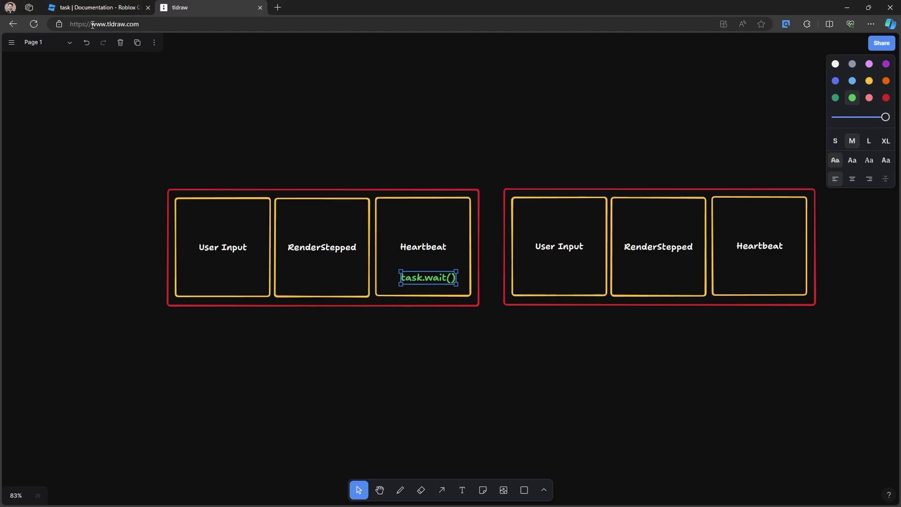
click(95, 13)
scroll(302, 295, up, 1)
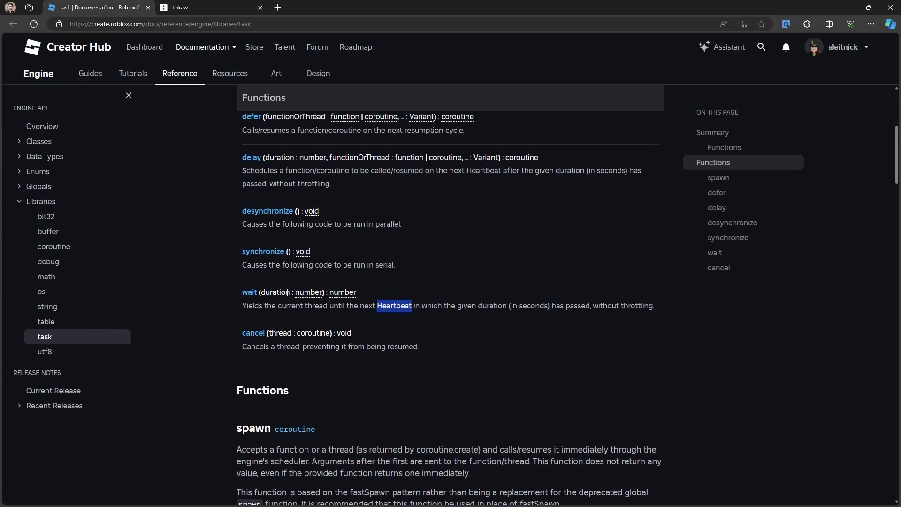
drag(242, 306, 439, 306)
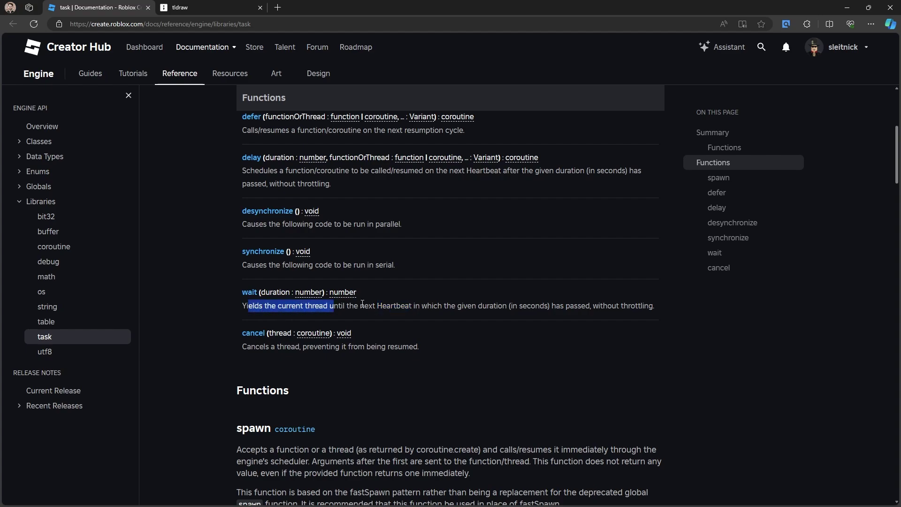
click(439, 306)
Wrap the handler body in task.defer(function() … end), indenting the body one level.
key(alt+Tab)
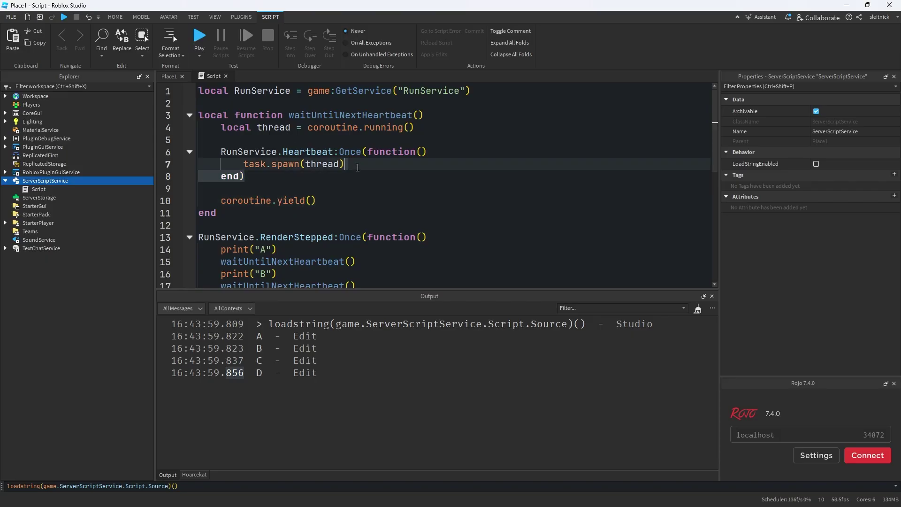
scroll(439, 206, down, 2)
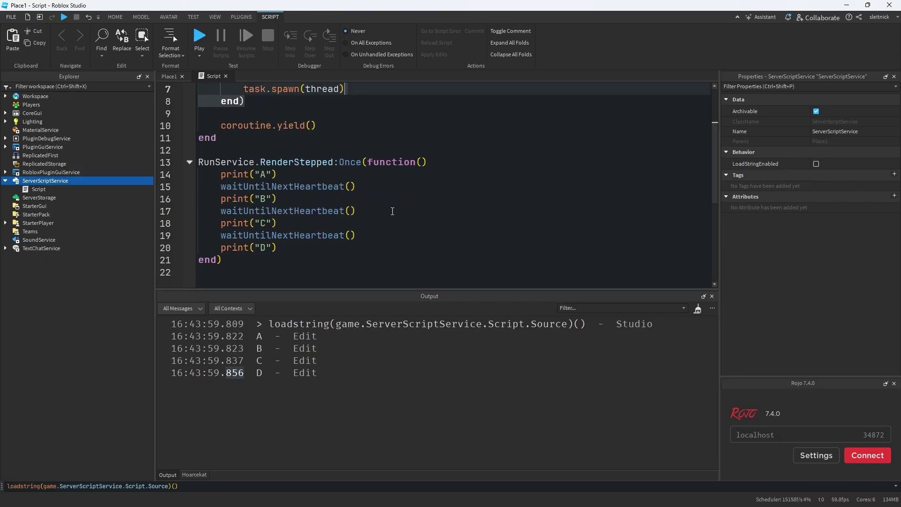
scroll(392, 211, up, 1)
scroll(298, 226, down, 2)
click(470, 125)
key(Return)
text(task.defer(function())
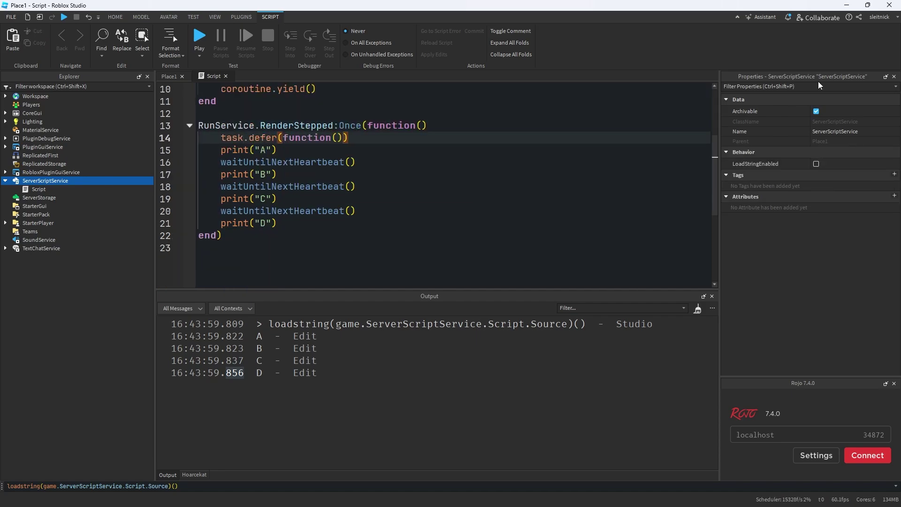
key(Down)
key(shift+Down)
key(shift+Down)
key(shift+Down)
key(Tab)
key(End)
key(Return)
text(end))
Rerun the loadstring command to print A–D and check the task.defer line.
click(314, 485)
key(Return)
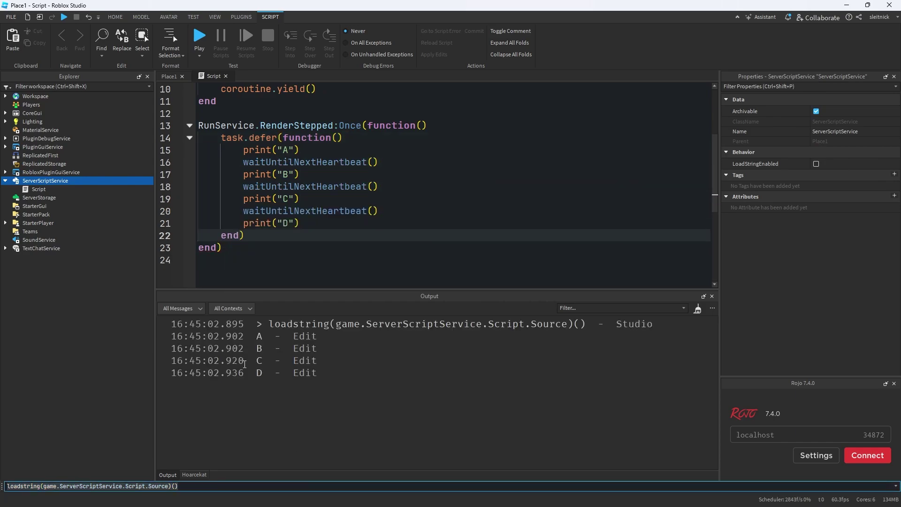
click(240, 337)
click(282, 187)
key(Up)
key(Up)
key(Up)
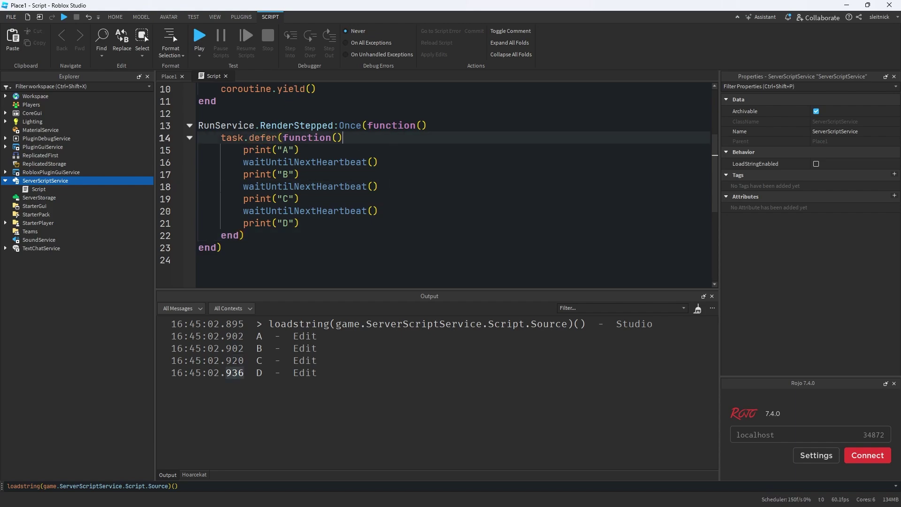
key(alt+Tab)
Paste a task.defer() label and position it inside the left diagram's RenderStepped box.
click(212, 7)
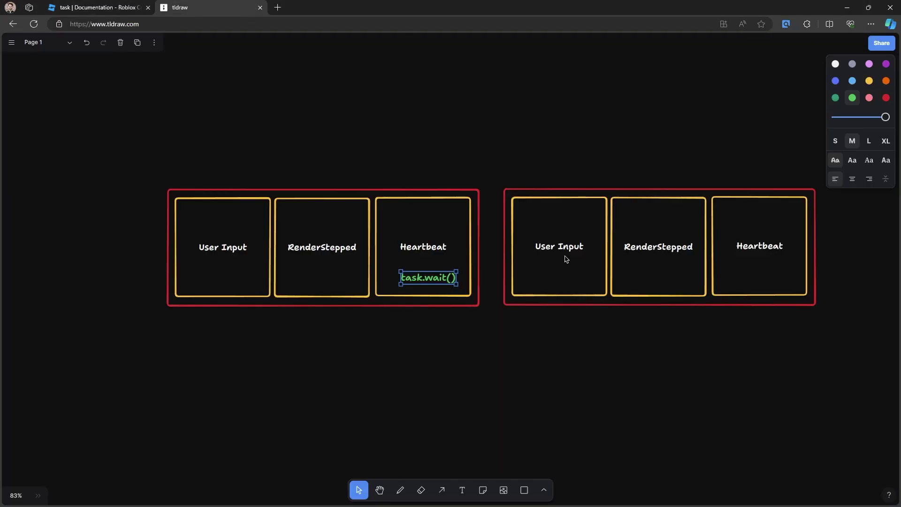
key(Escape)
text(task.defer())
mouse_move(391, 345)
mouse_down()
mouse_move(368, 324)
mouse_move(481, 231)
mouse_move(484, 241)
mouse_up()
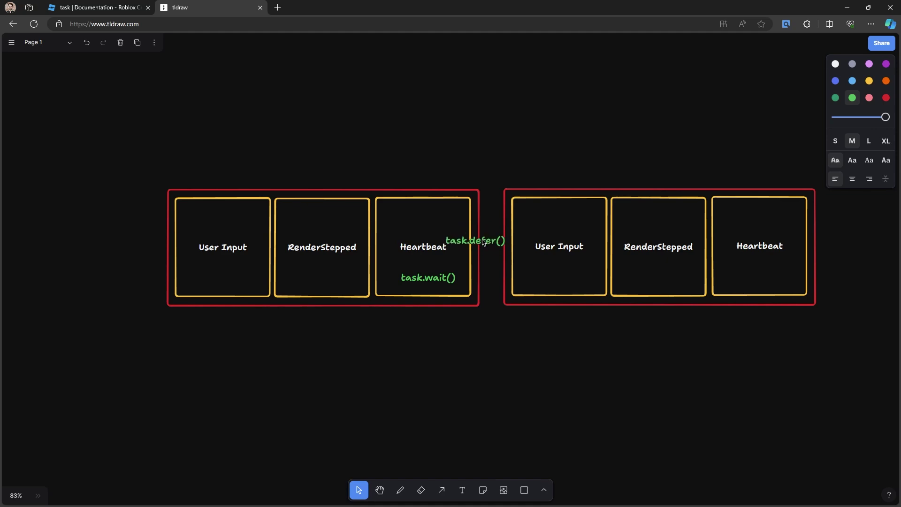
mouse_move(483, 241)
mouse_down()
mouse_move(785, 216)
mouse_move(330, 272)
mouse_up()
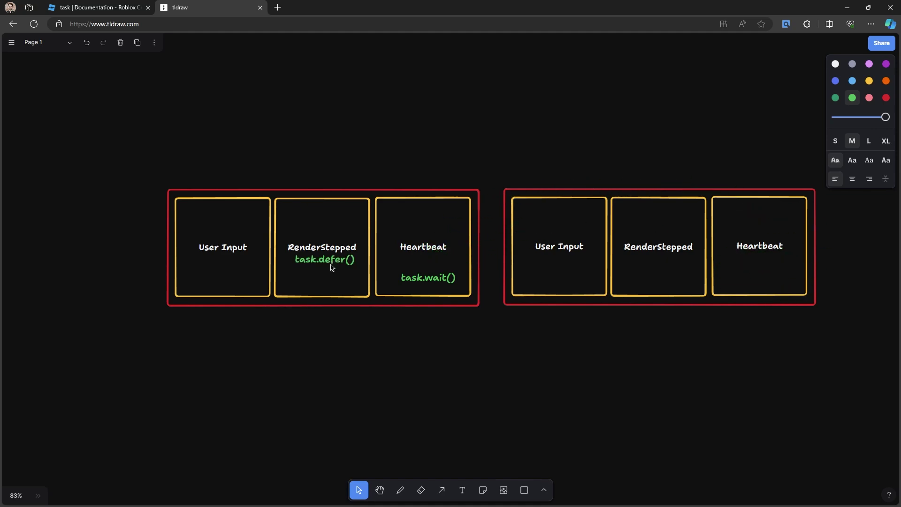
mouse_move(331, 272)
mouse_down()
mouse_move(330, 293)
mouse_move(461, 248)
mouse_move(322, 289)
mouse_up()
click(338, 322)
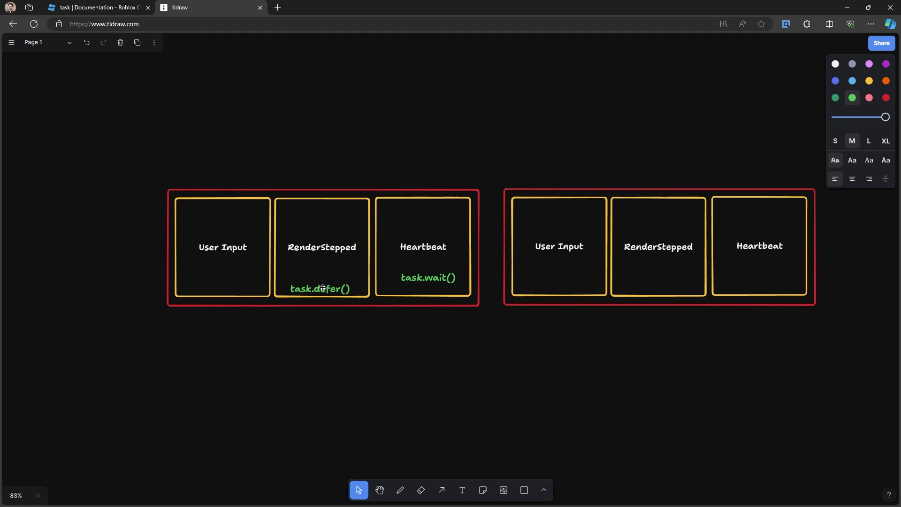
drag(323, 289, 367, 269)
mouse_move(368, 269)
mouse_down()
mouse_move(416, 262)
mouse_move(330, 270)
mouse_move(324, 285)
mouse_up()
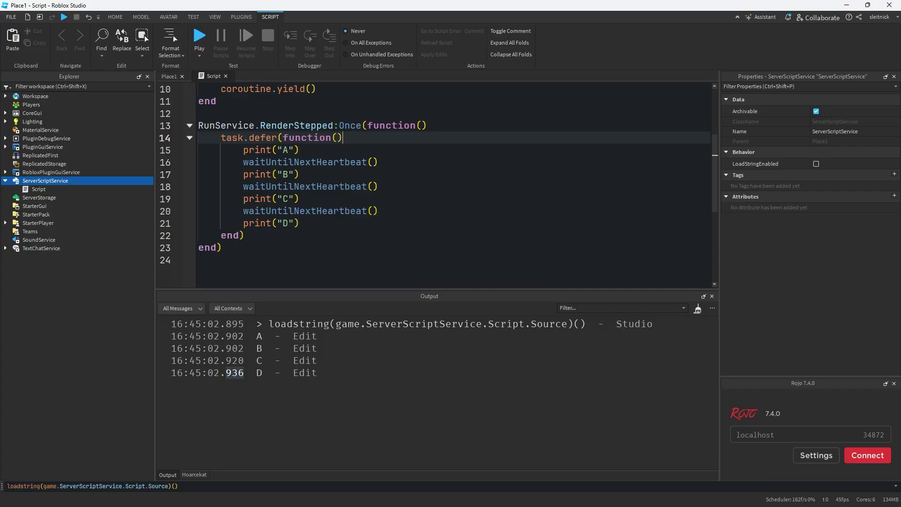
click(366, 219)
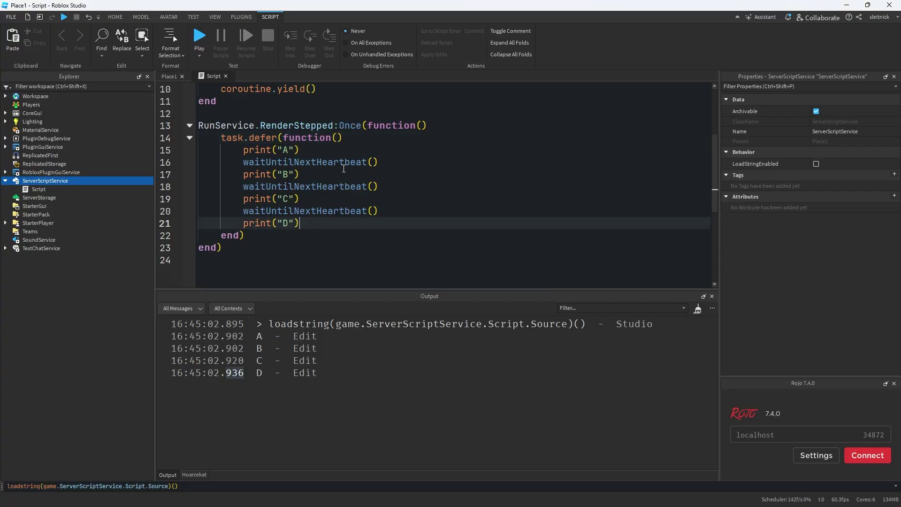
scroll(369, 243, up, 2)
scroll(369, 243, down, 2)
click(368, 240)
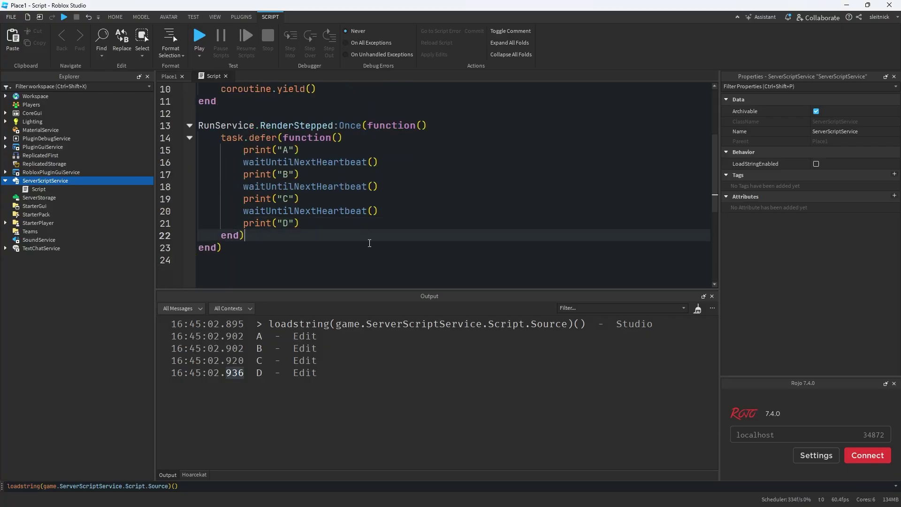